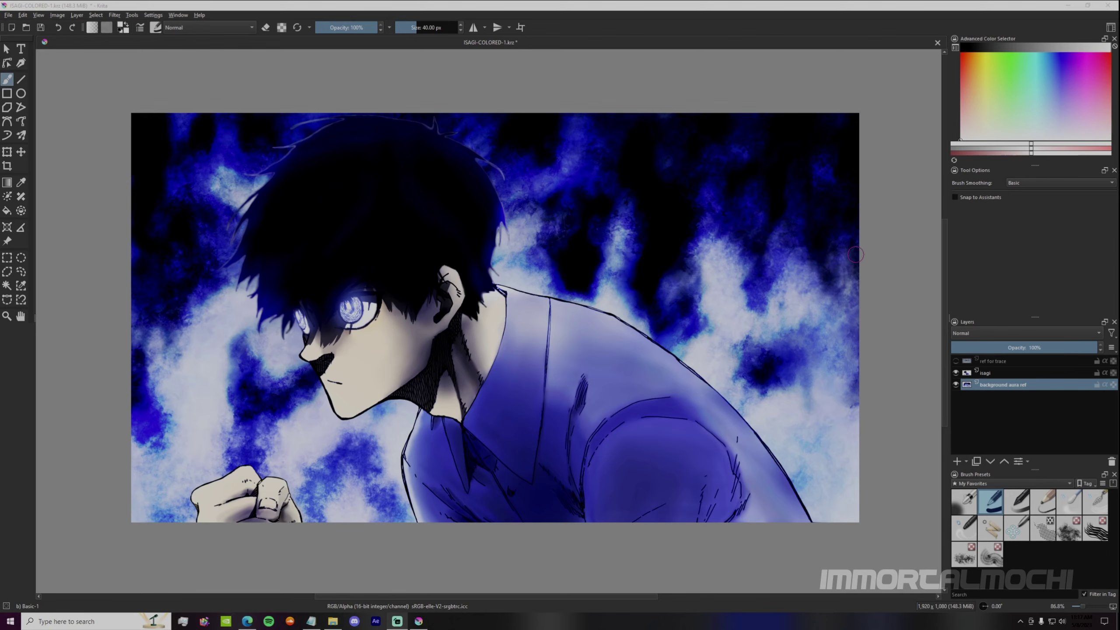
# Hide the isagi character layer and save the background aura on its own as a PNG image
pyautogui.click(955, 373)
pyautogui.click(956, 372)
pyautogui.click(955, 373)
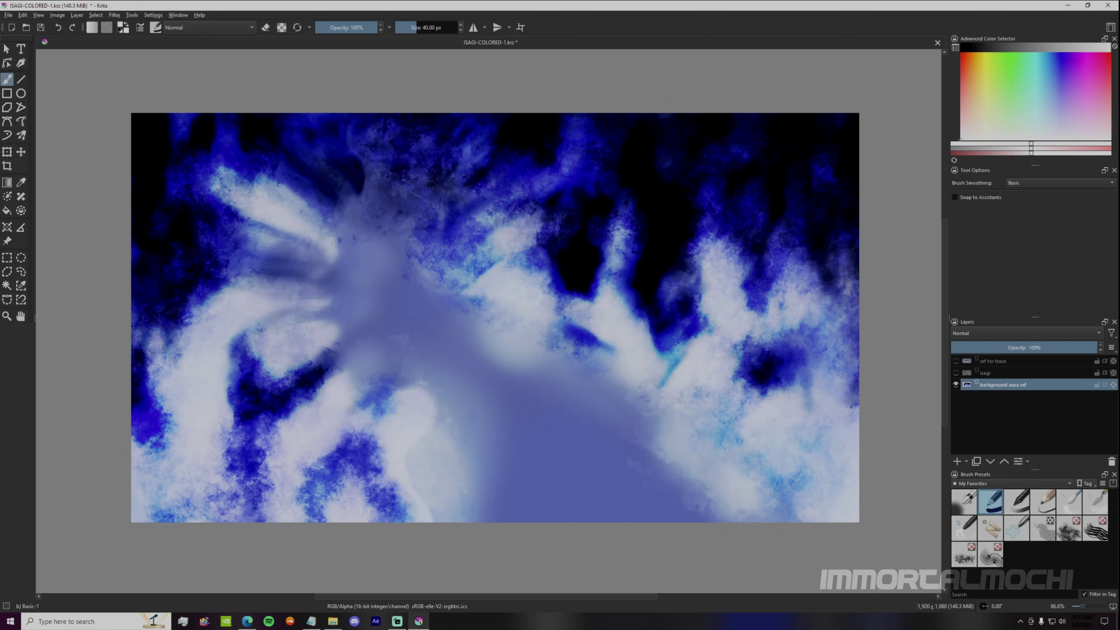
pyautogui.hotkey('ctrl', 'shift', 's')
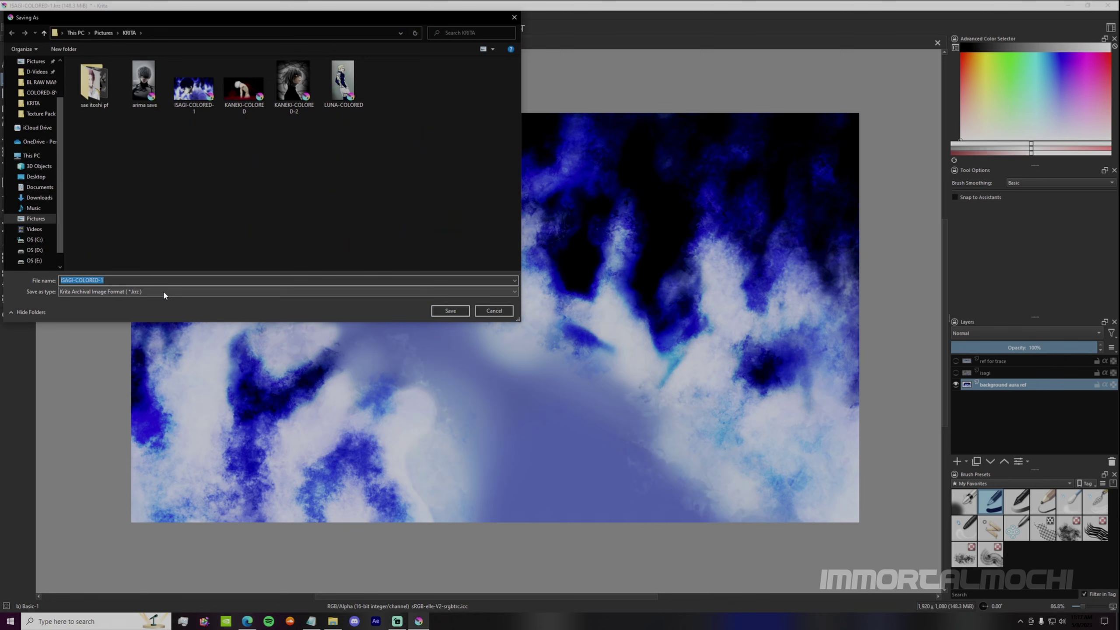
pyautogui.click(162, 291)
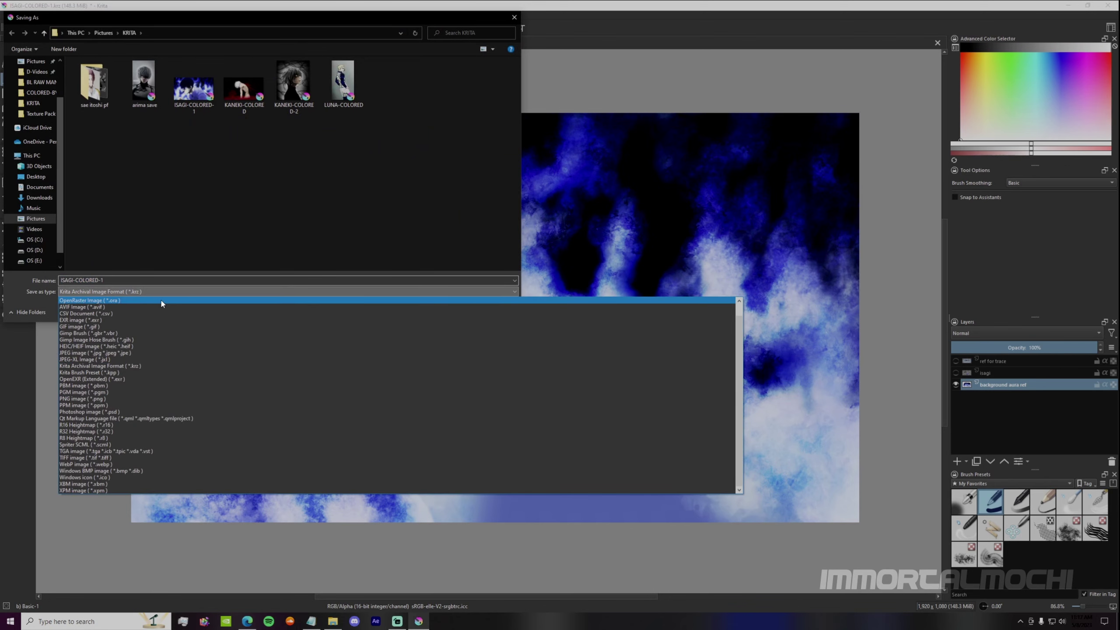
pyautogui.click(127, 392)
pyautogui.click(450, 311)
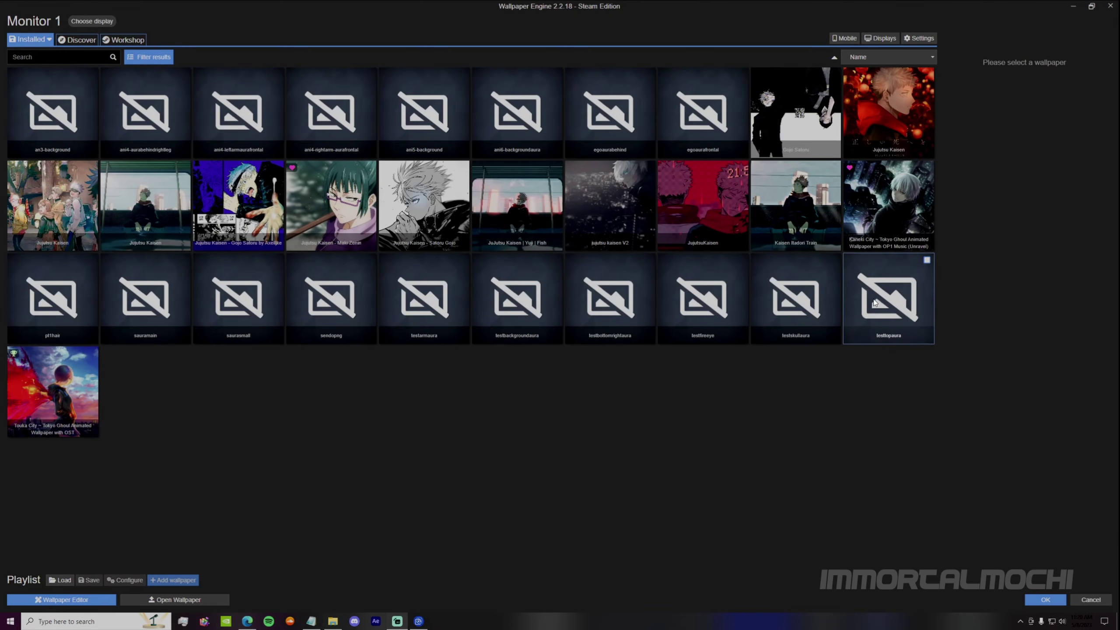
# Switch to Wallpaper Engine and create a new scene wallpaper project named test from the background aura image
pyautogui.click(98, 596)
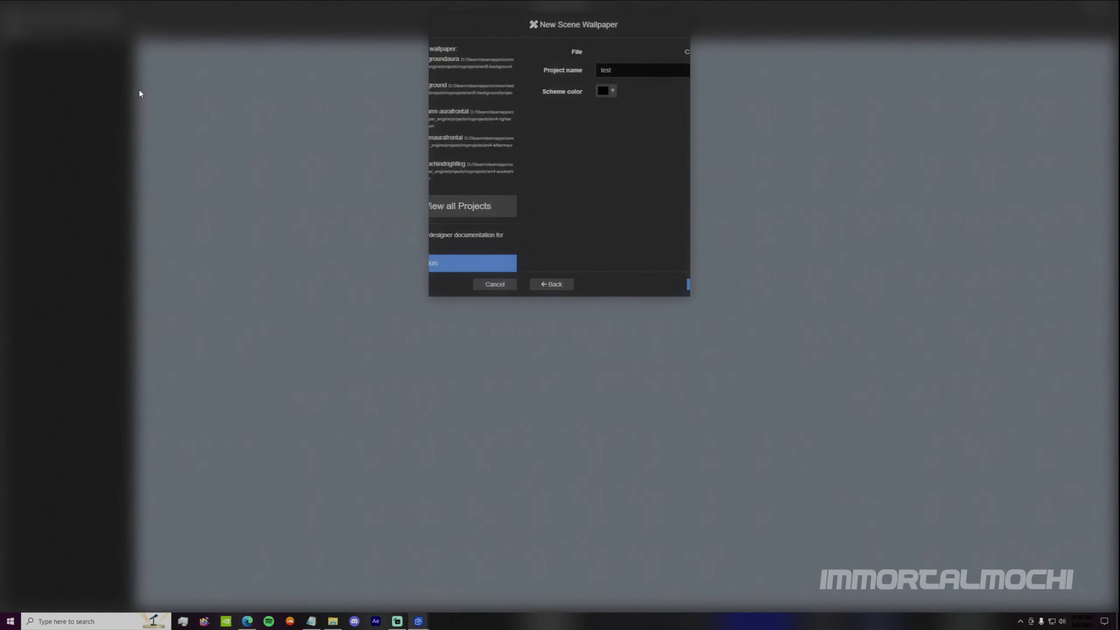
pyautogui.click(505, 112)
pyautogui.click(506, 112)
pyautogui.click(614, 284)
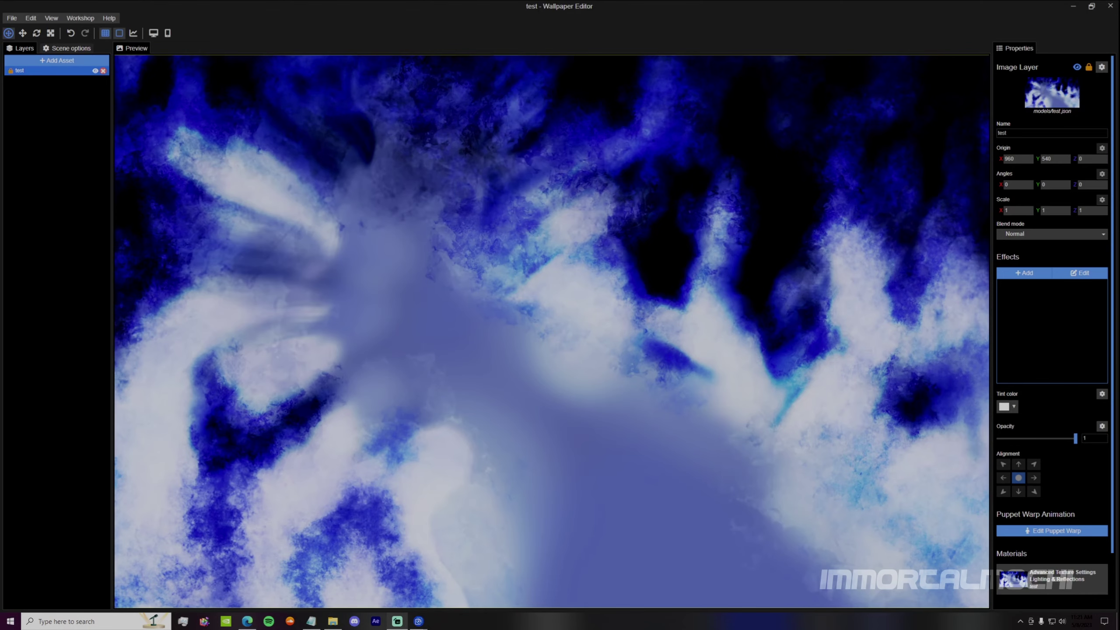
# Add a Water Flow effect to the test image layer and open its flow map for painting, saving the project
pyautogui.click(1024, 272)
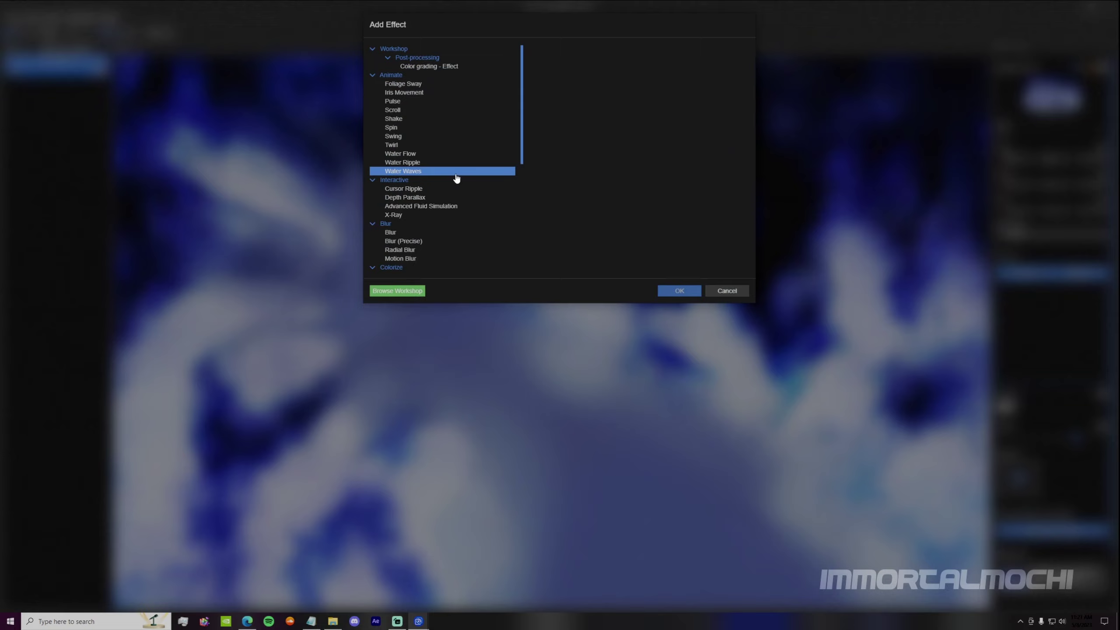
pyautogui.click(441, 156)
pyautogui.click(682, 289)
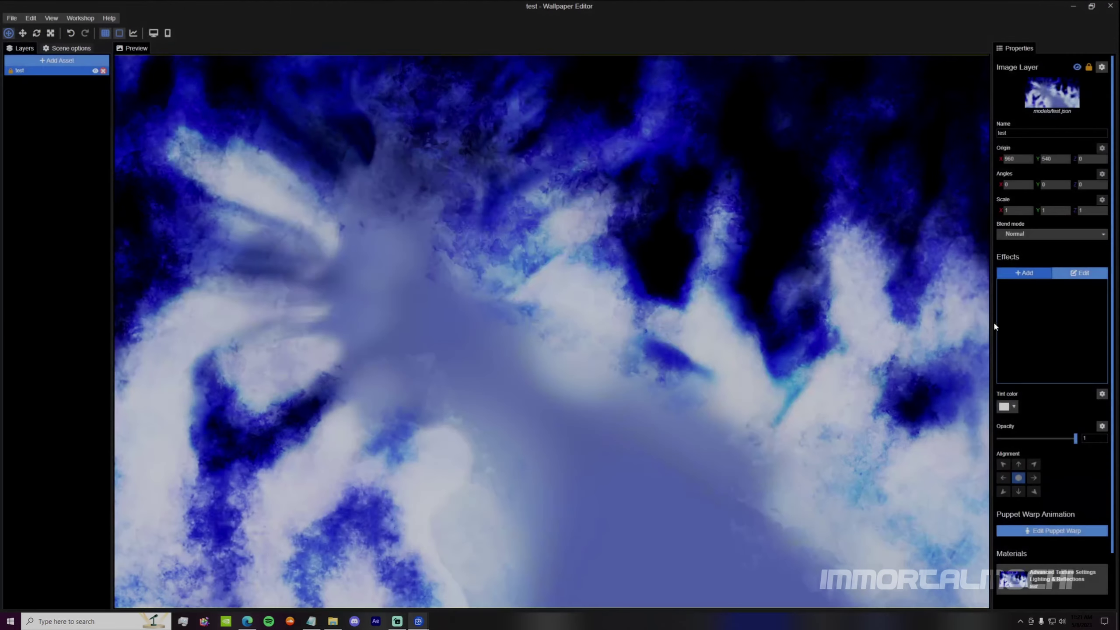
pyautogui.click(1060, 154)
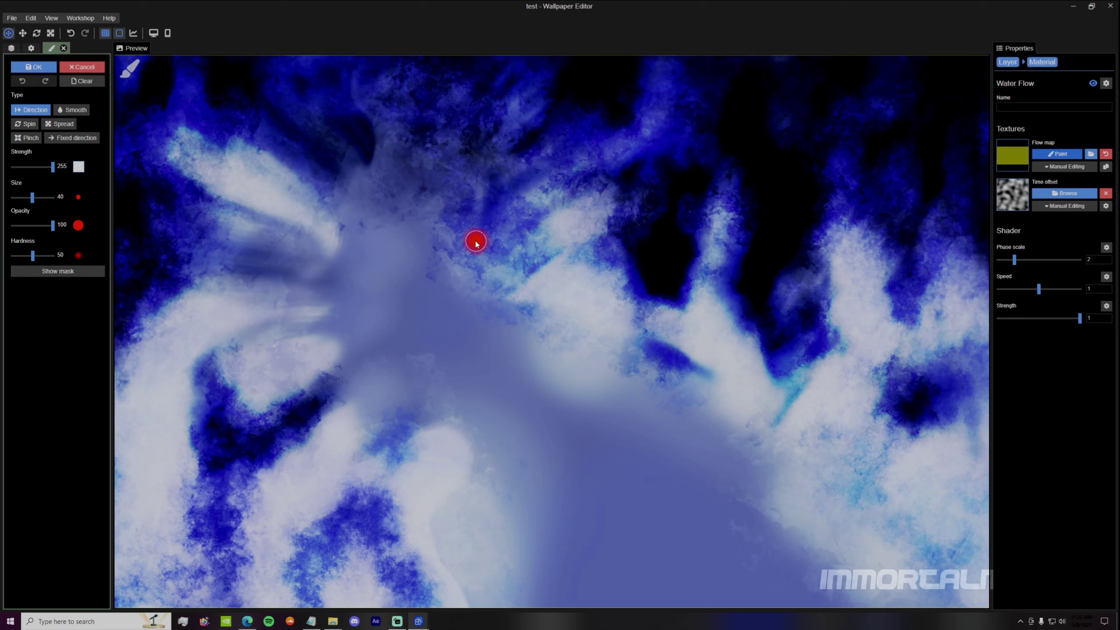
pyautogui.hotkey('ctrl', 's')
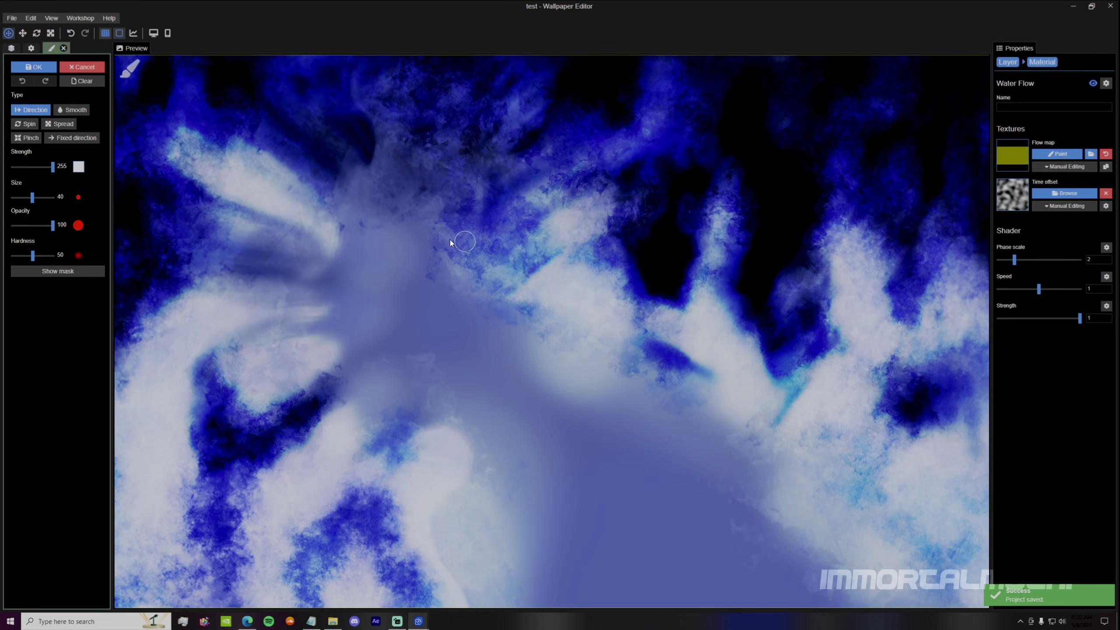
pyautogui.moveTo(457, 240); pyautogui.dragTo(456, 241)
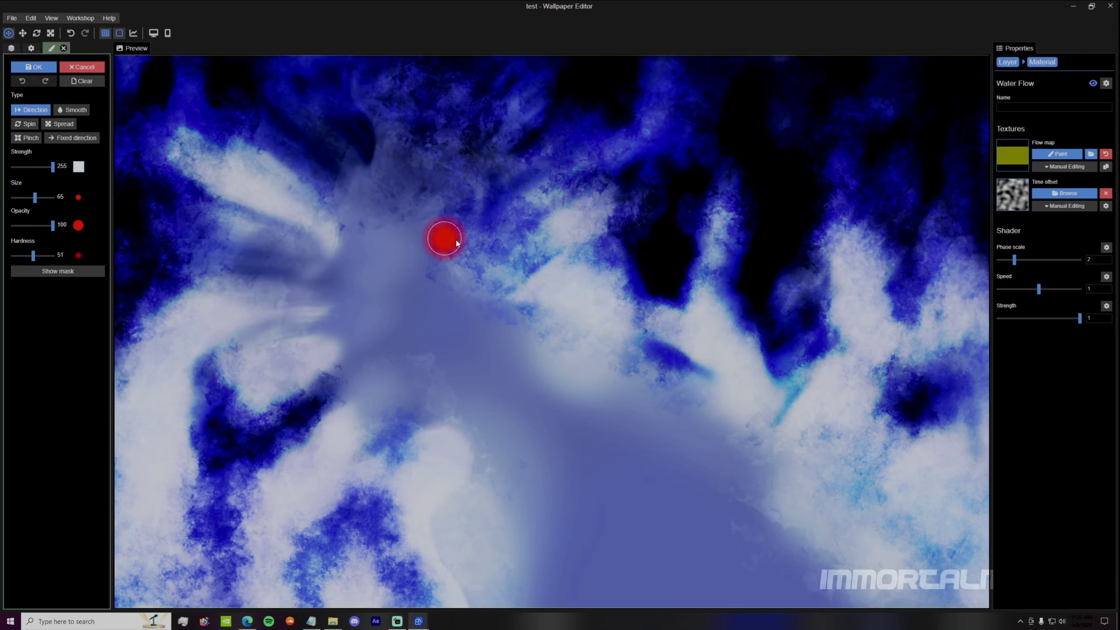
pyautogui.scroll(11, 451, 244)
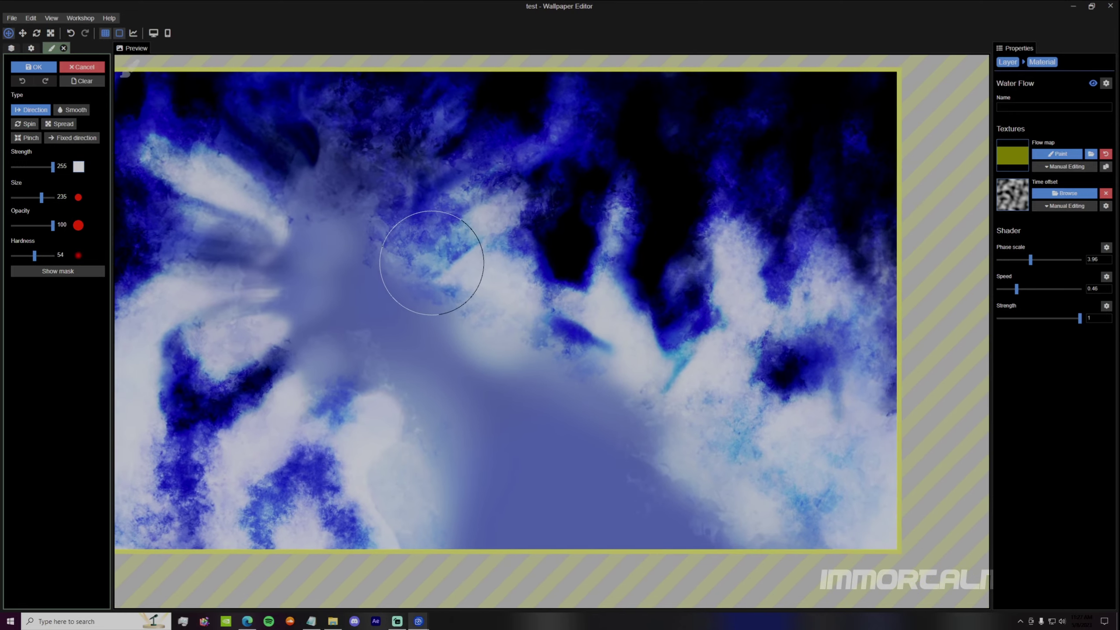
pyautogui.moveTo(432, 263); pyautogui.dragTo(509, 300)
pyautogui.scroll(4, 492, 328)
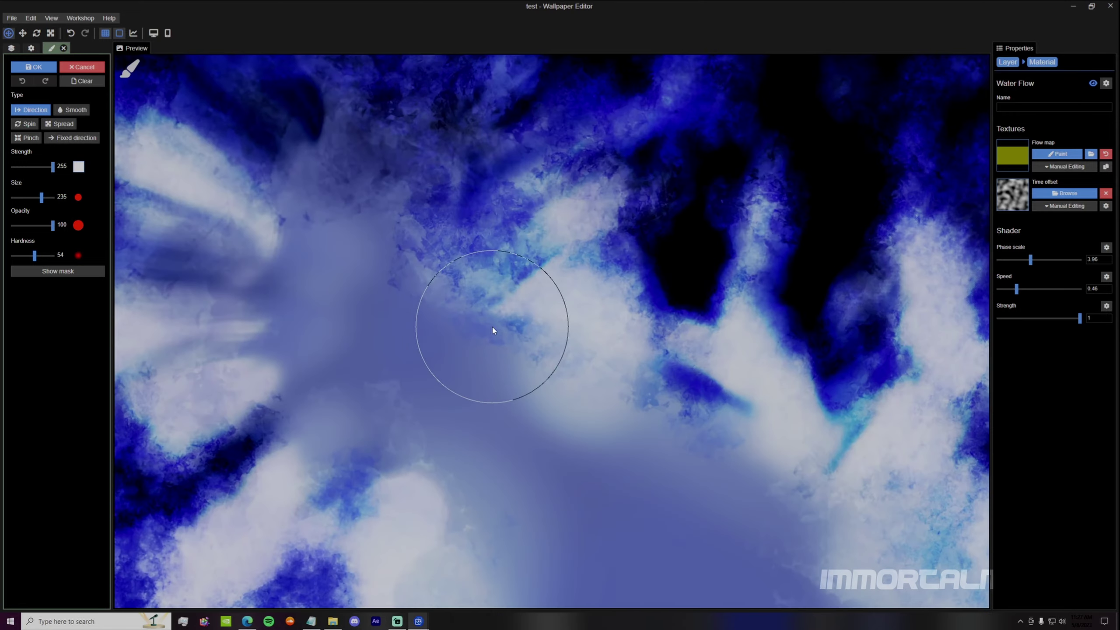
pyautogui.scroll(-7, 494, 329)
pyautogui.scroll(4, 493, 330)
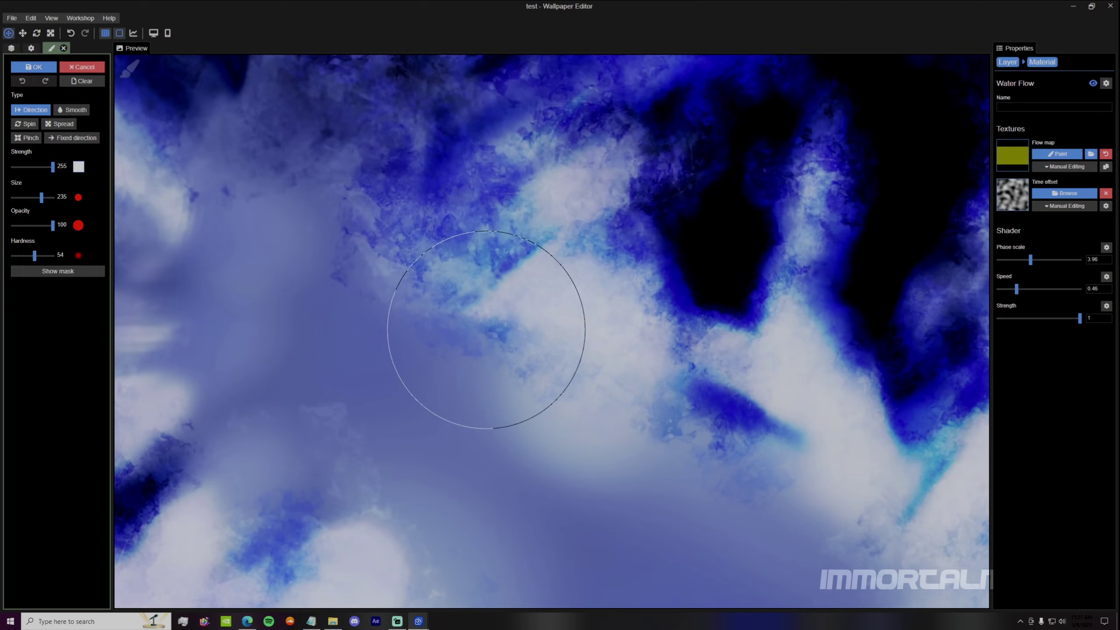
pyautogui.scroll(-3, 490, 315)
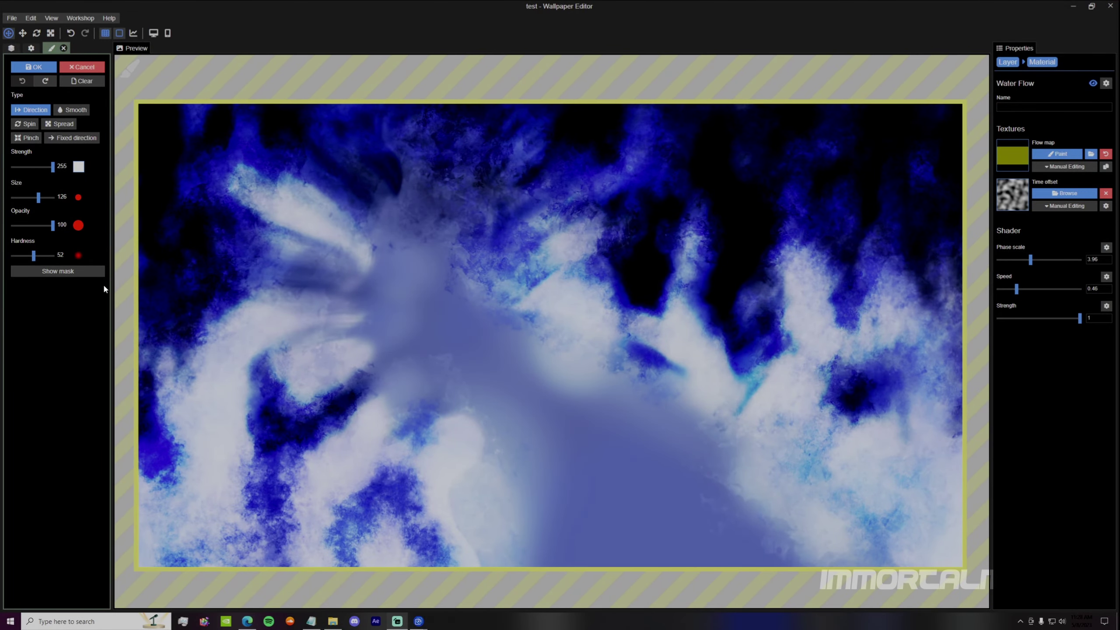
# Show the flow mask and paint outward flow directions over the flames, leaving the area behind the character unpainted
pyautogui.click(76, 271)
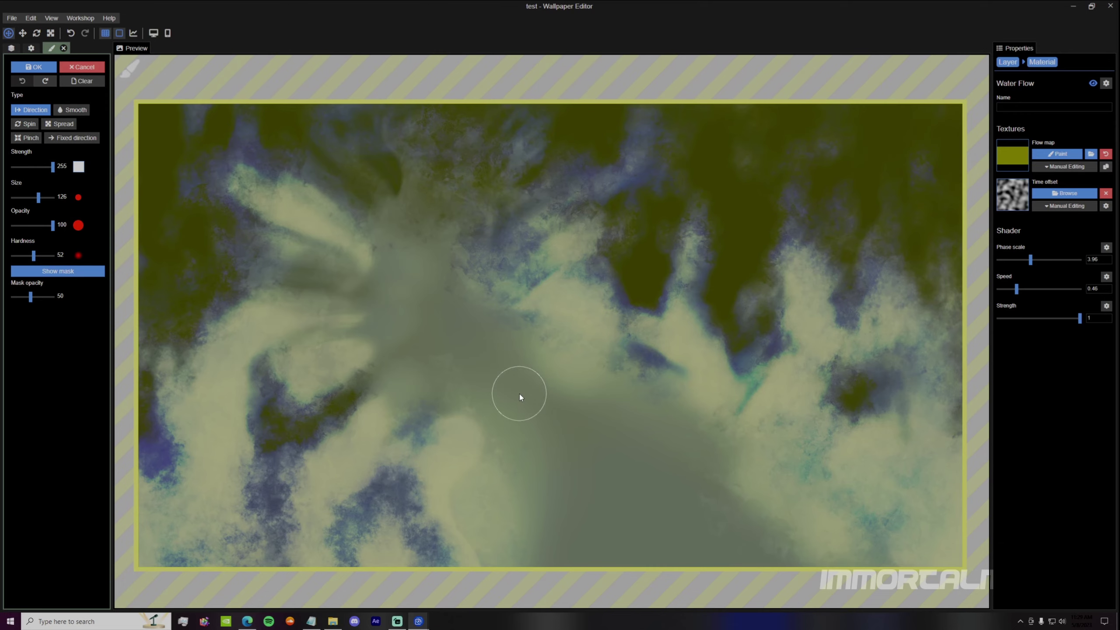
pyautogui.moveTo(493, 322)
pyautogui.mouseDown()
pyautogui.moveTo(530, 214)
pyautogui.moveTo(616, 175)
pyautogui.moveTo(665, 106)
pyautogui.mouseUp()
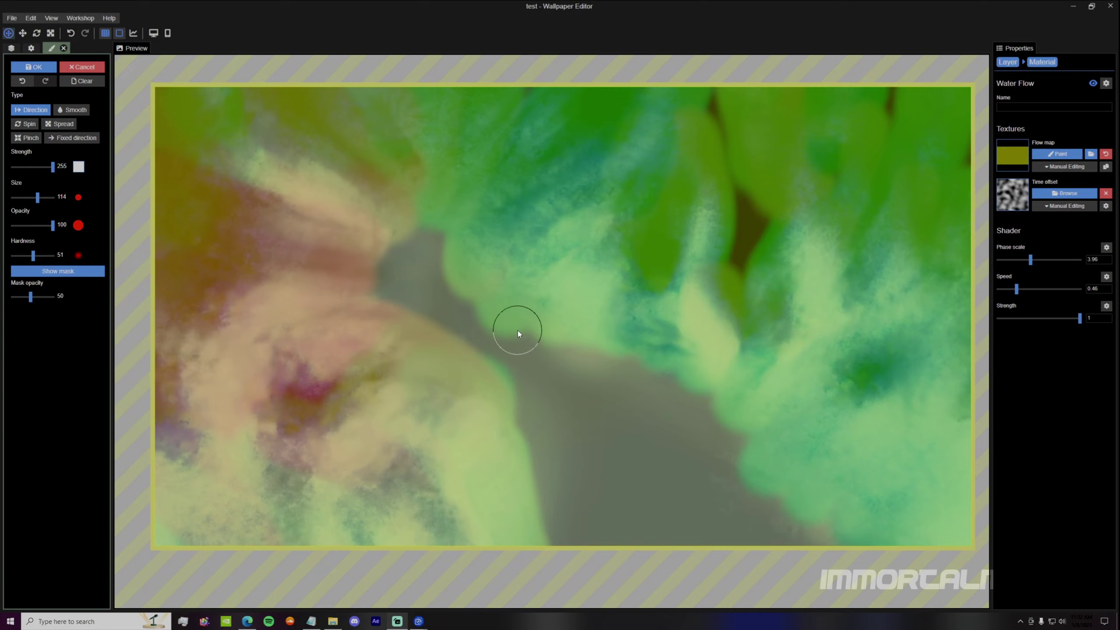
# Blend the painted flow directions with the Smooth brush at strength 91, and adjust the effect's phase scale and speed
pyautogui.click(73, 110)
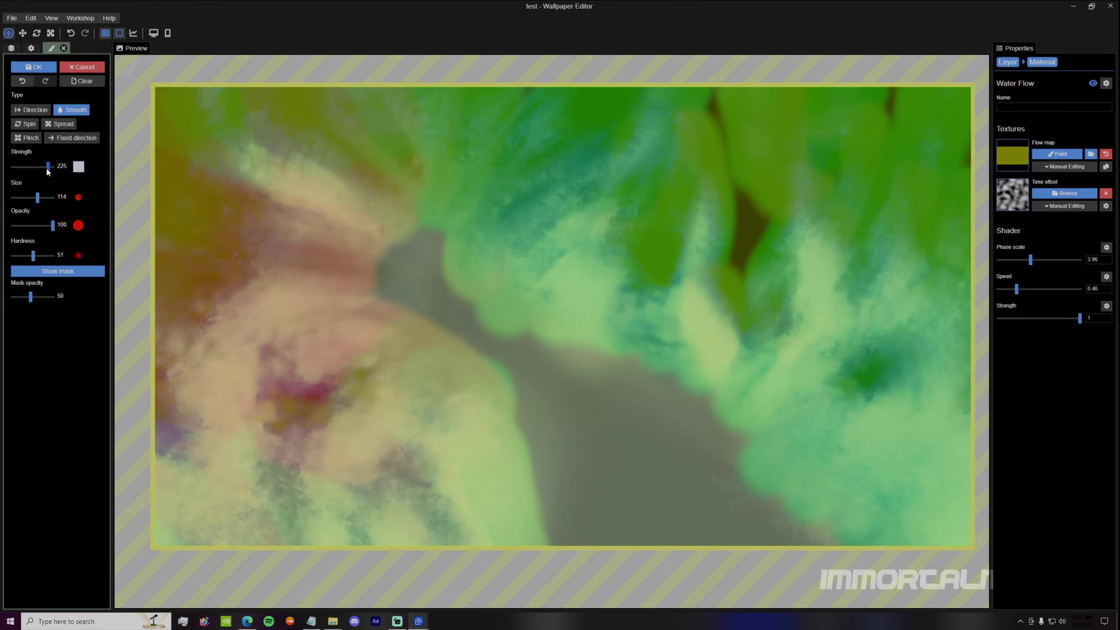
pyautogui.moveTo(46, 166); pyautogui.dragTo(27, 166)
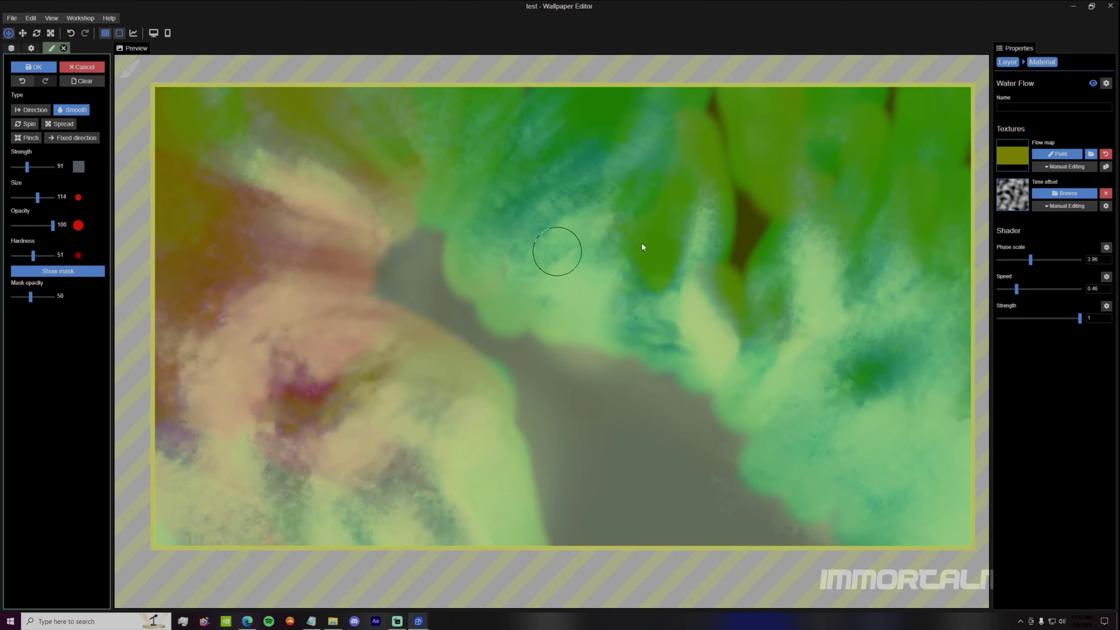
pyautogui.moveTo(635, 242); pyautogui.dragTo(658, 243)
pyautogui.moveTo(729, 241); pyautogui.dragTo(756, 249)
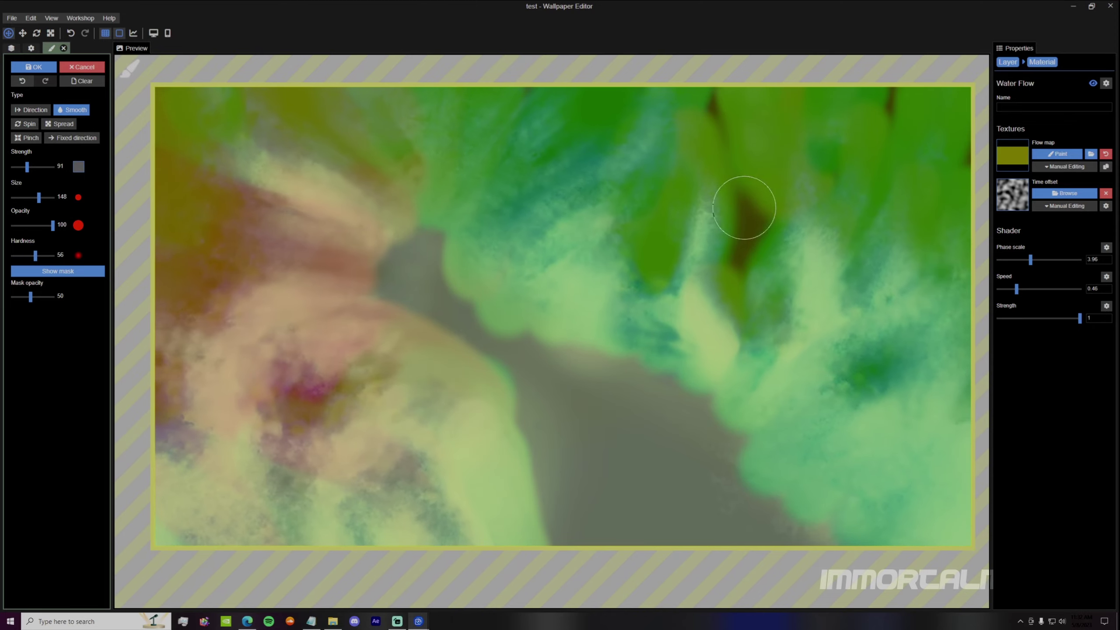
pyautogui.moveTo(518, 446)
pyautogui.mouseDown()
pyautogui.moveTo(475, 373)
pyautogui.moveTo(386, 291)
pyautogui.mouseUp()
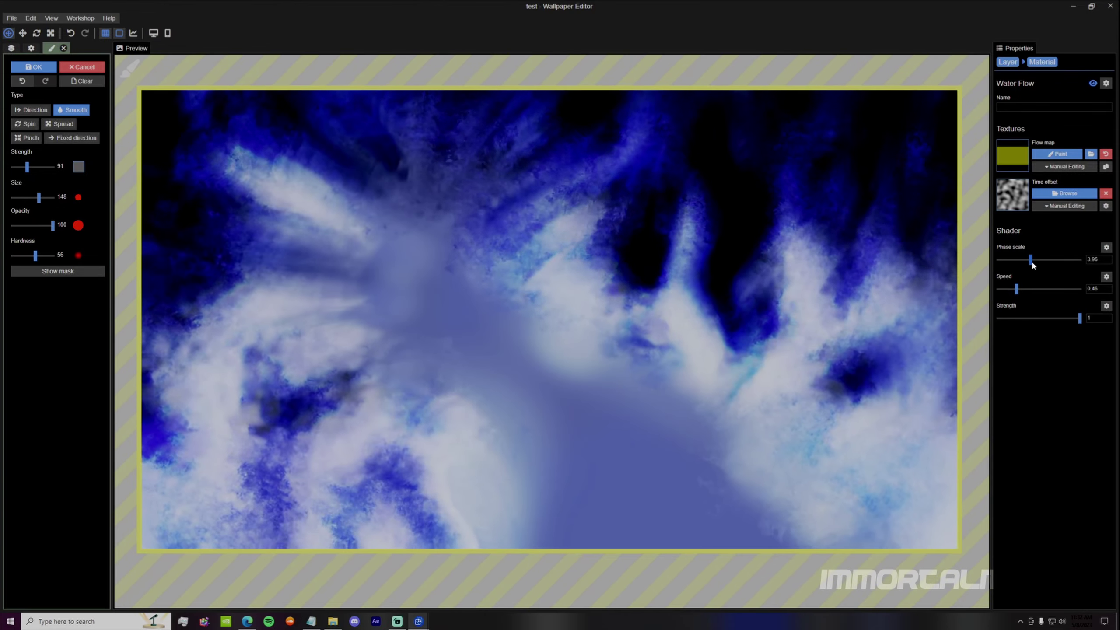
pyautogui.moveTo(1030, 262)
pyautogui.mouseDown()
pyautogui.moveTo(1024, 292)
pyautogui.moveTo(1047, 296)
pyautogui.moveTo(1006, 291)
pyautogui.mouseUp()
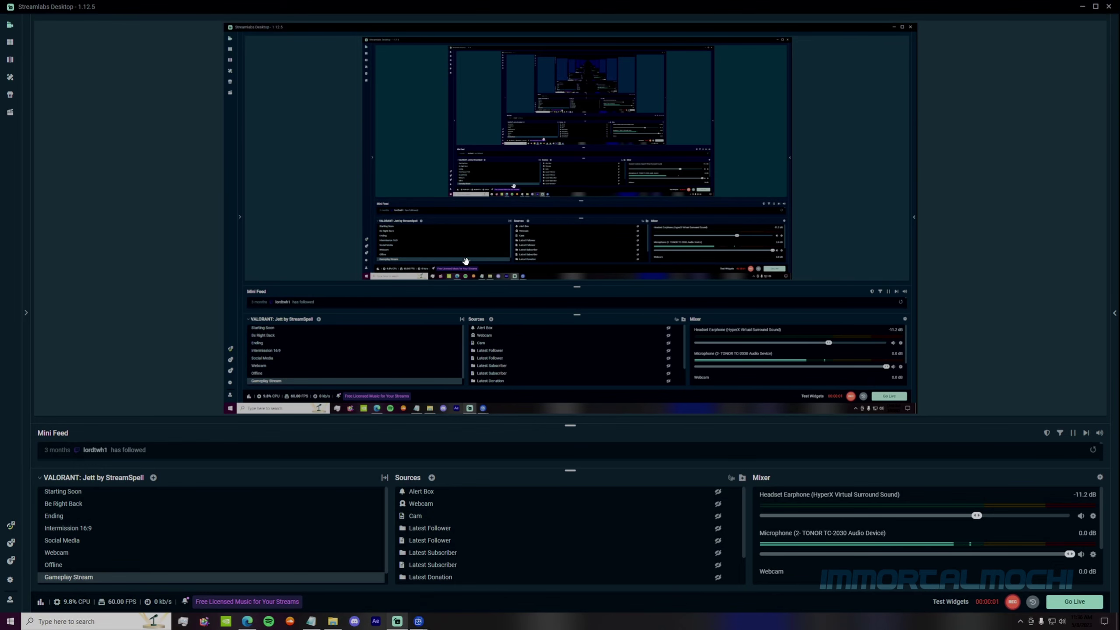
# Switch to Streamlabs Desktop and review the streaming, recording and video settings used to capture the animation
pyautogui.click(11, 580)
pyautogui.click(407, 219)
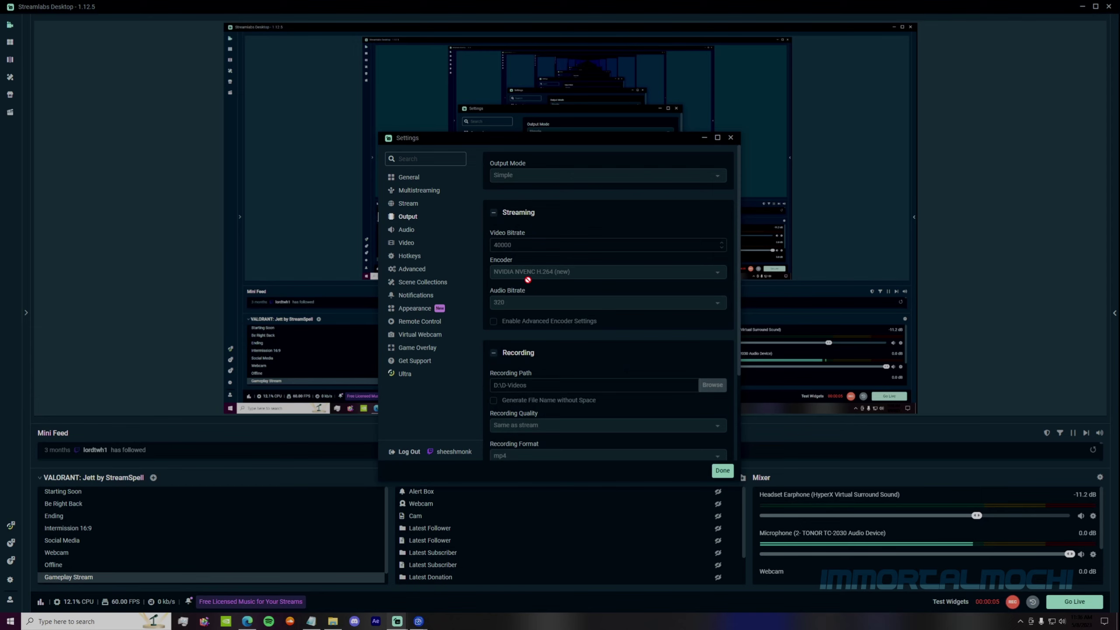
pyautogui.scroll(-3, 571, 280)
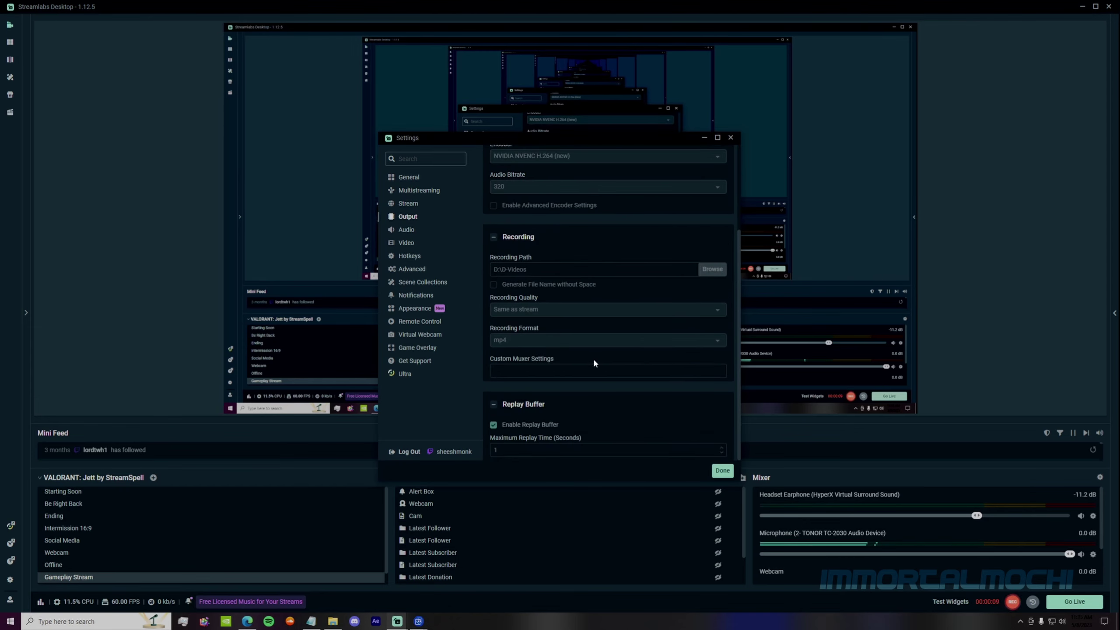
pyautogui.click(417, 241)
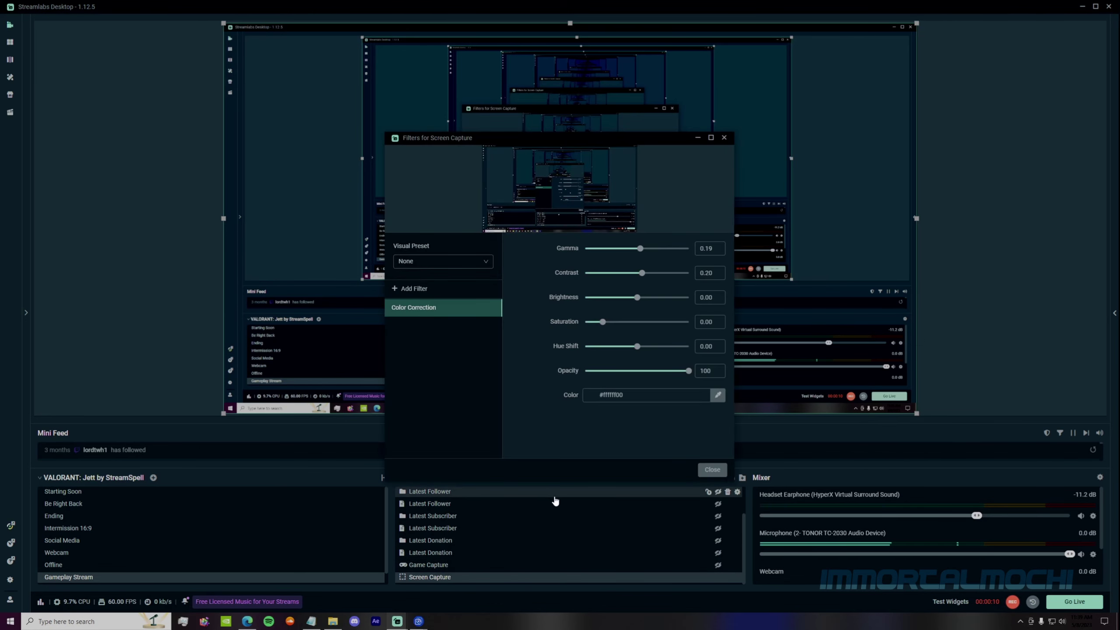
# Look up Color Correction among the filter types available for the Screen Capture source, without adding a filter
pyautogui.click(424, 288)
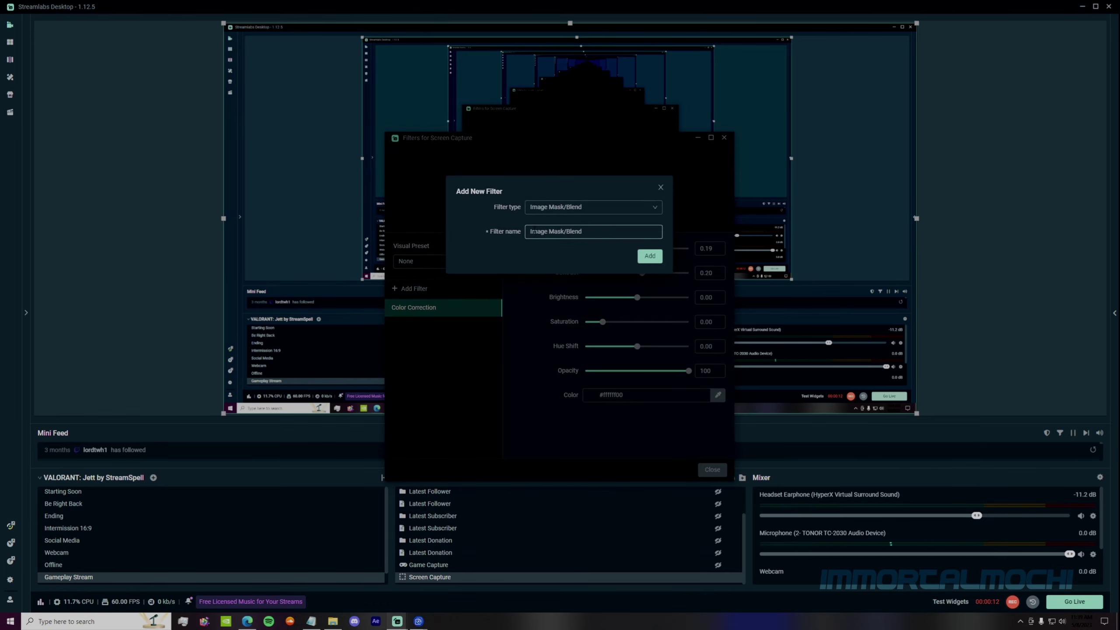
pyautogui.click(552, 207)
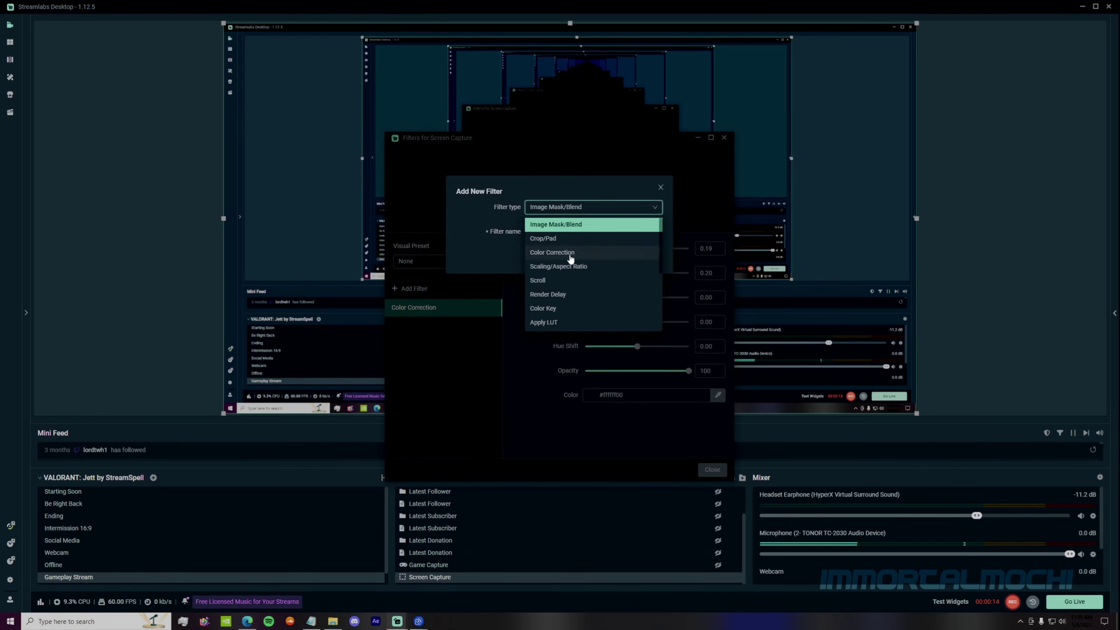
pyautogui.click(661, 190)
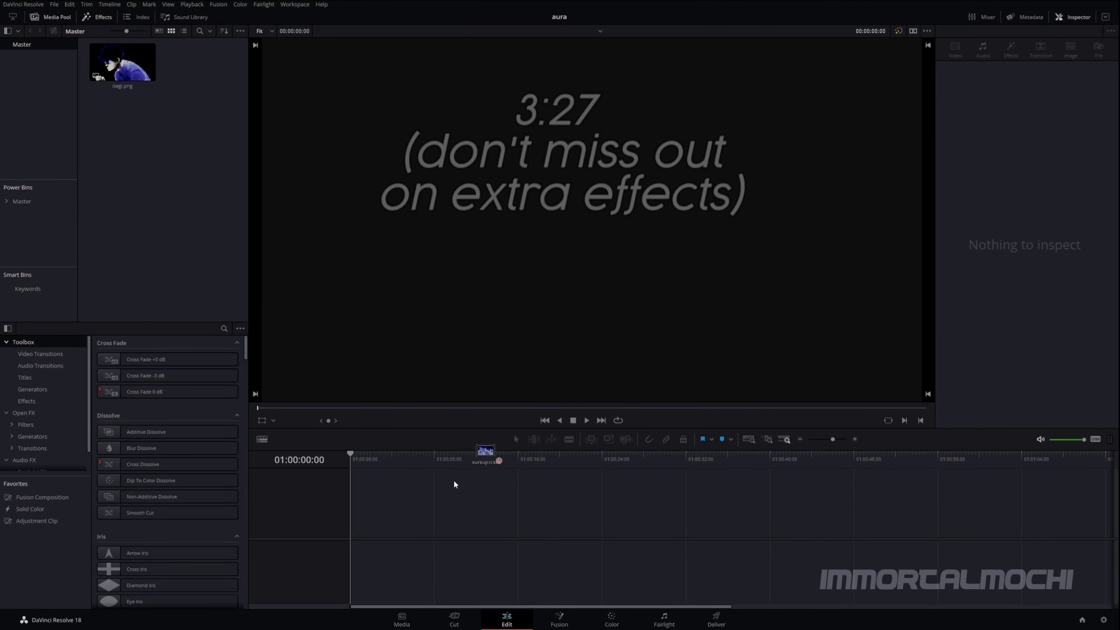
# In DaVinci Resolve, place auraupscale.mkv at the start of Video 1 with increased zoom and turn it into a compound clip
pyautogui.moveTo(454, 479); pyautogui.dragTo(351, 530)
pyautogui.moveTo(1016, 81); pyautogui.dragTo(1030, 81)
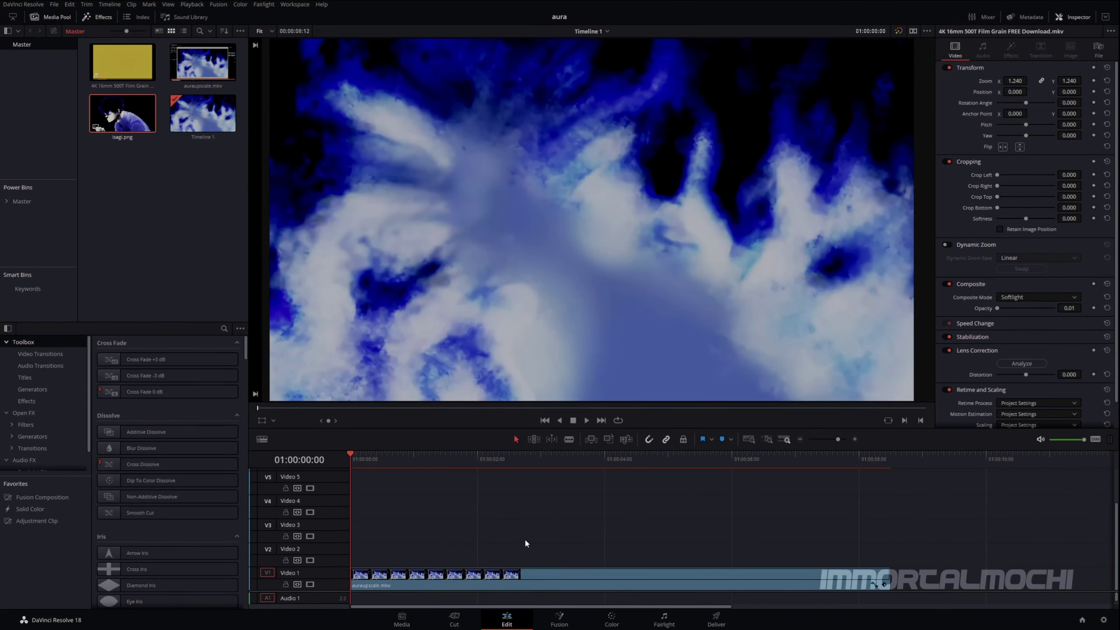
pyautogui.rightClick(510, 578)
pyautogui.click(562, 342)
pyautogui.click(620, 334)
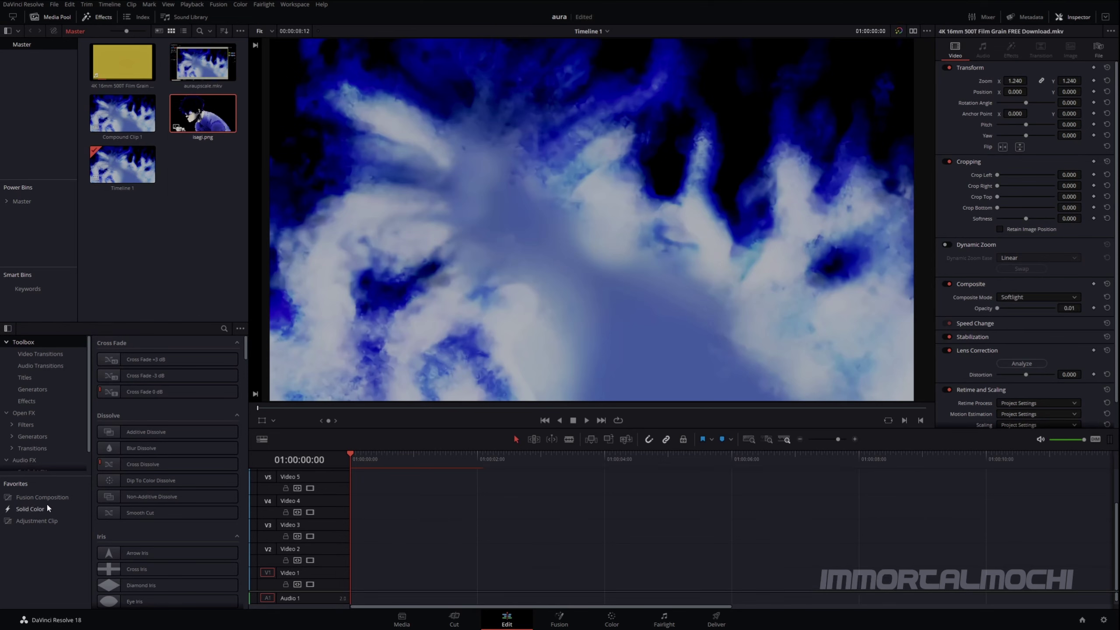
# Place a Fusion Composition over the compound clip on Video 1, extend it to 192 frames and open it in Fusion
pyautogui.moveTo(44, 498); pyautogui.dragTo(363, 580)
pyautogui.moveTo(663, 579); pyautogui.dragTo(855, 589)
pyautogui.rightClick(830, 583)
pyautogui.click(867, 524)
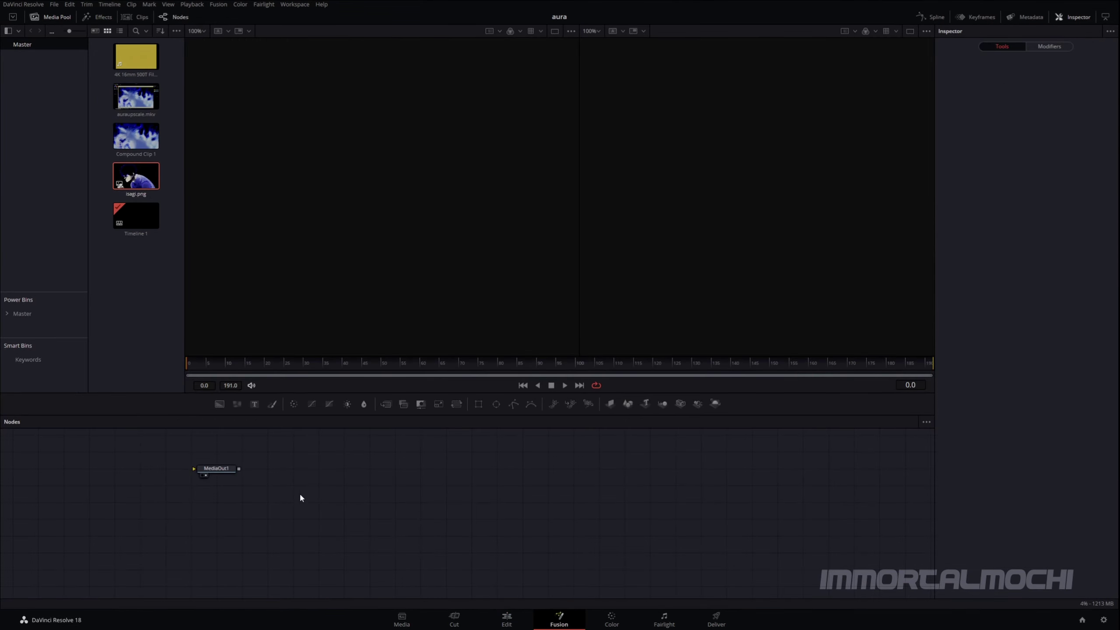
# Connect Compound Clip 1 to MediaOut1 through a Merge node and feed isagi.png into the Merge as the overlay
pyautogui.moveTo(139, 149); pyautogui.dragTo(74, 495)
pyautogui.moveTo(171, 504); pyautogui.dragTo(684, 491)
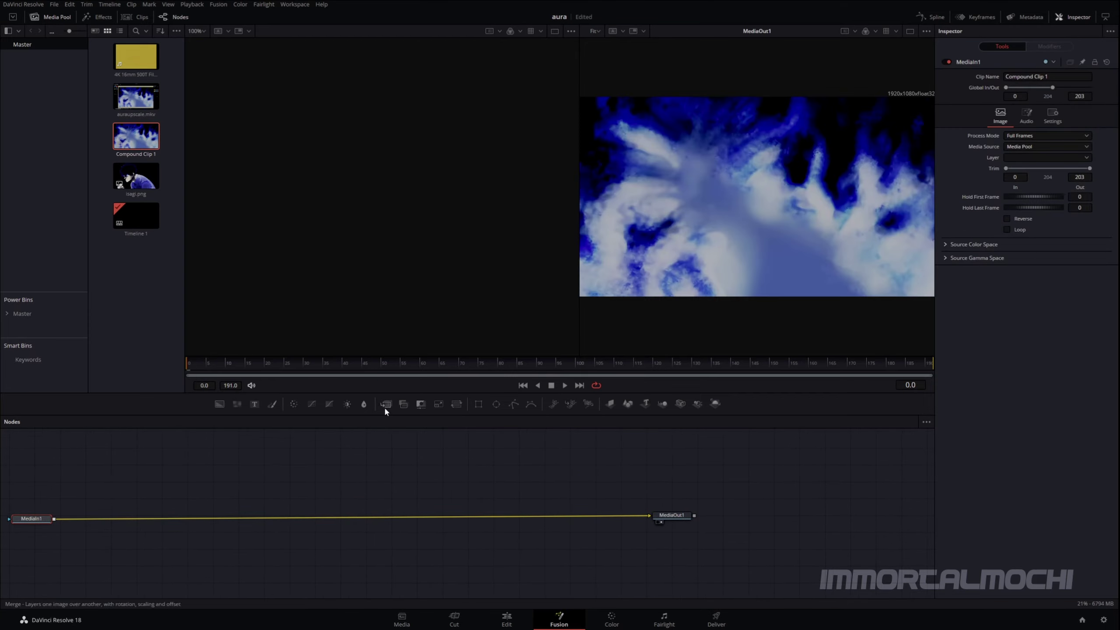
pyautogui.moveTo(386, 404); pyautogui.dragTo(374, 521)
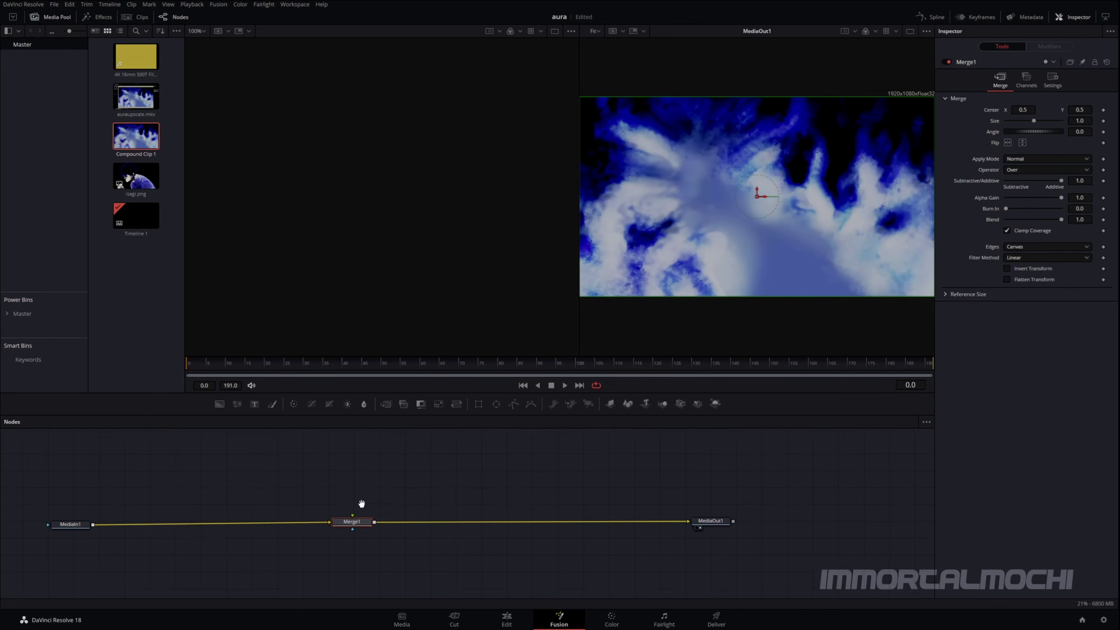
pyautogui.moveTo(136, 177); pyautogui.dragTo(358, 530)
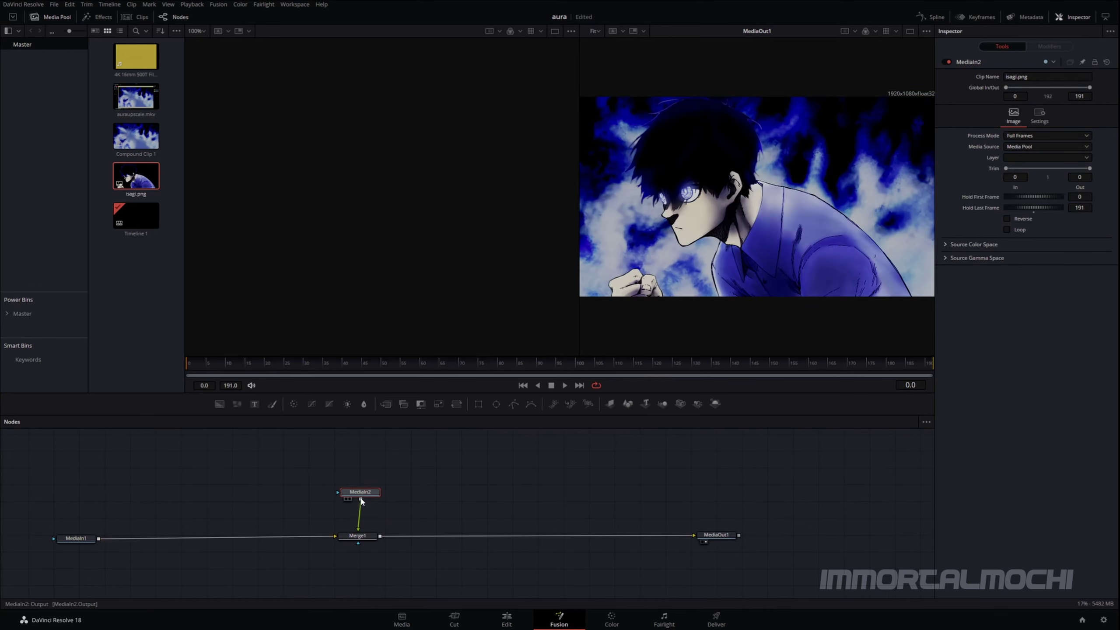
# Switch Fusion to a single viewer, return to the edit timeline and play back the composited aura animation
pyautogui.click(911, 31)
pyautogui.hotkey('shift', '4')
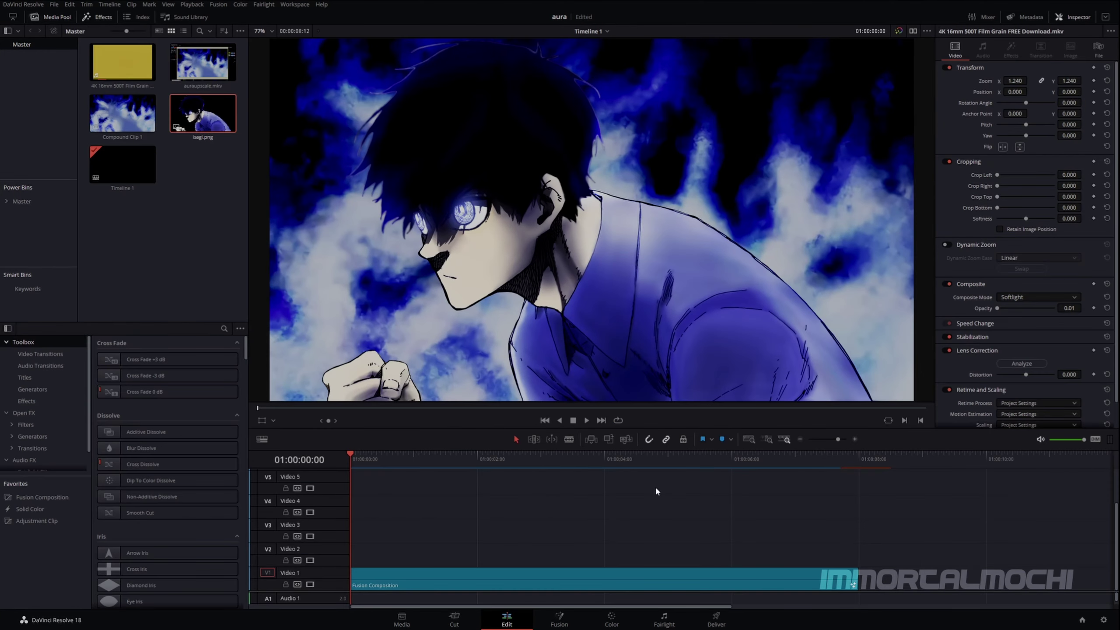
pyautogui.click(587, 421)
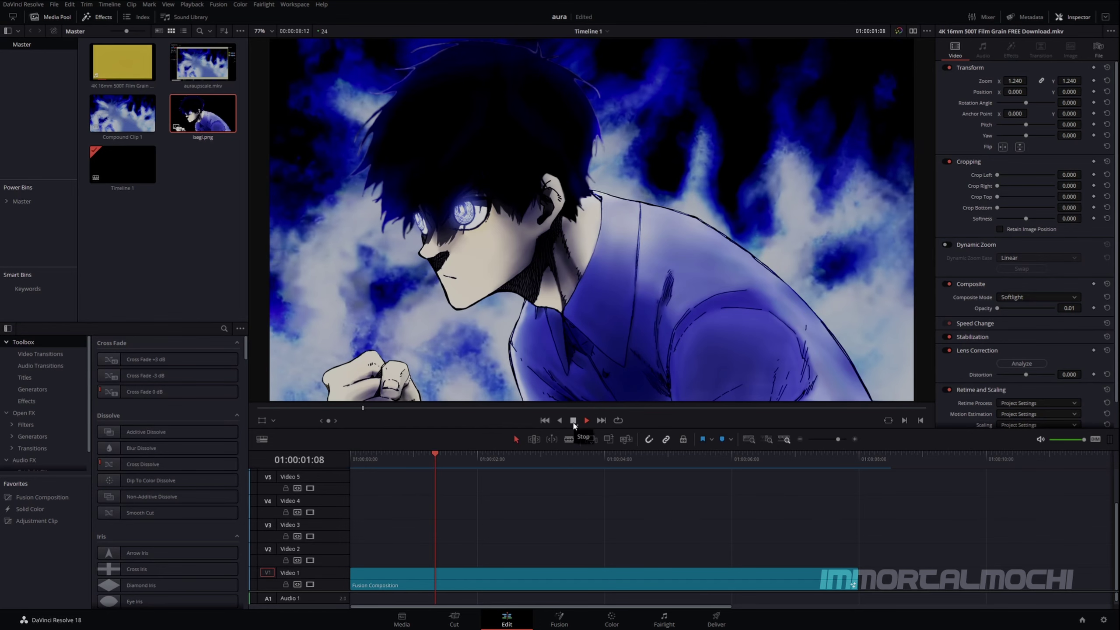
# In Fusion, insert an XGlow node between MediaIn1 and Merge1, with Gain at 0.085 and Iterations at 15
pyautogui.hotkey('shift', '5')
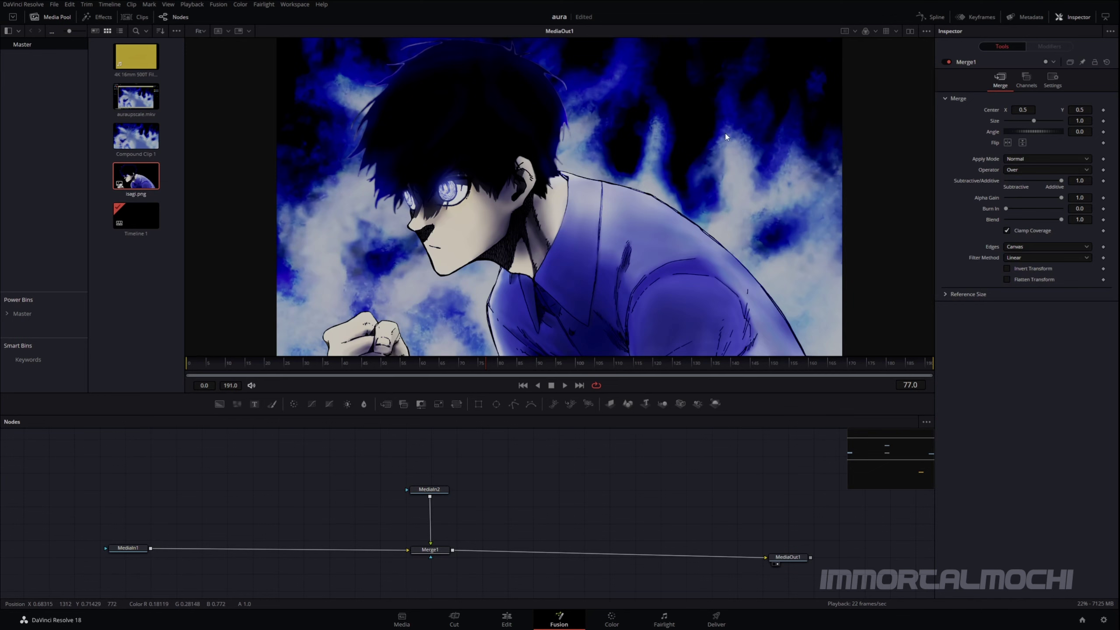
pyautogui.hotkey('shift', 'space')
pyautogui.write('XGlow')
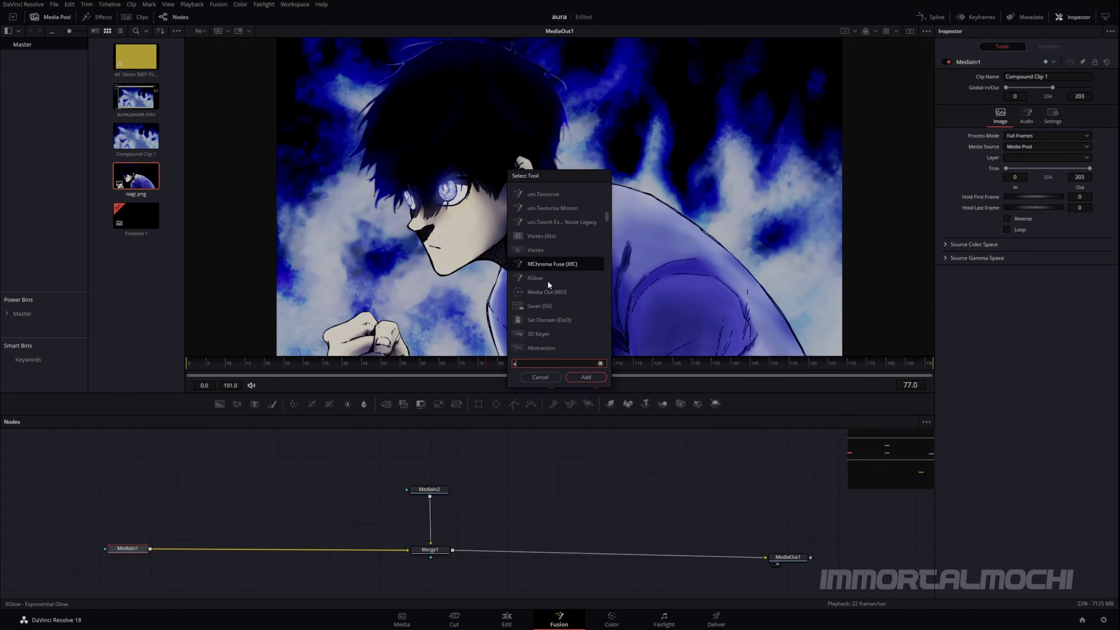
pyautogui.press('Return')
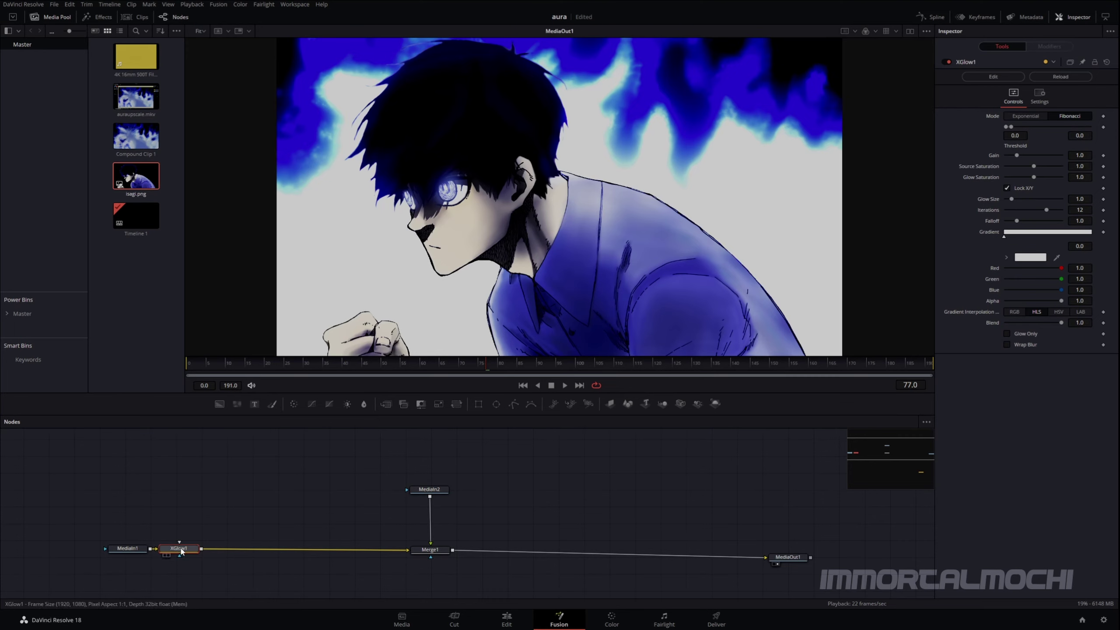
pyautogui.moveTo(184, 551); pyautogui.dragTo(205, 552)
pyautogui.moveTo(1017, 155); pyautogui.dragTo(1008, 156)
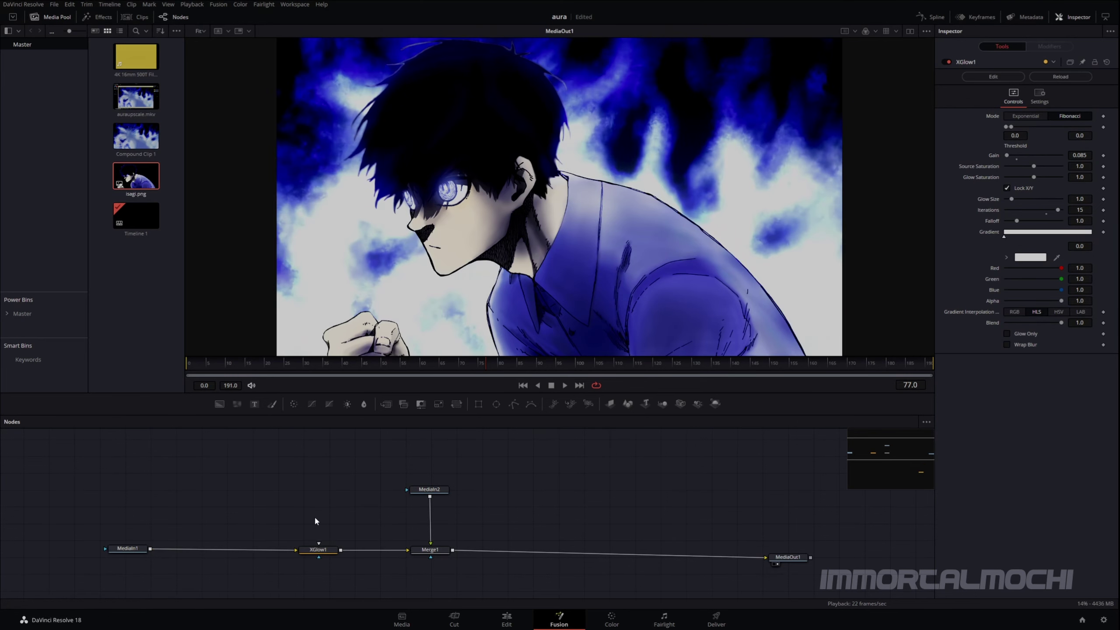
# Insert a Displace node after MediaIn1, add a FastNoise node and connect it to the Displace node's foreground input
pyautogui.click(144, 548)
pyautogui.hotkey('shift', 'space')
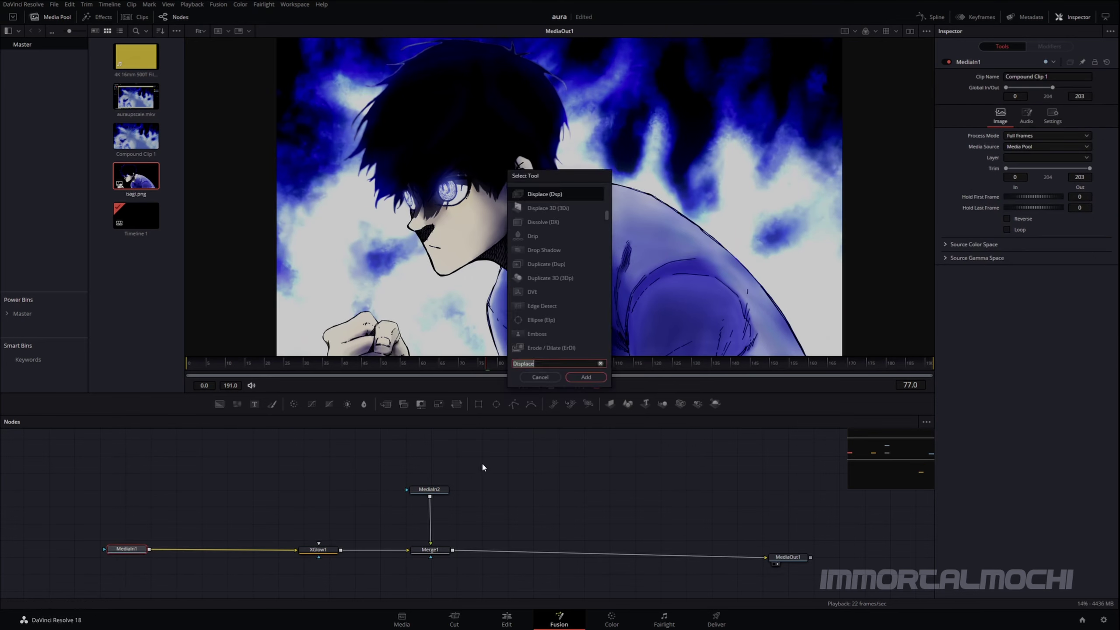
pyautogui.write('dis')
pyautogui.press('Return')
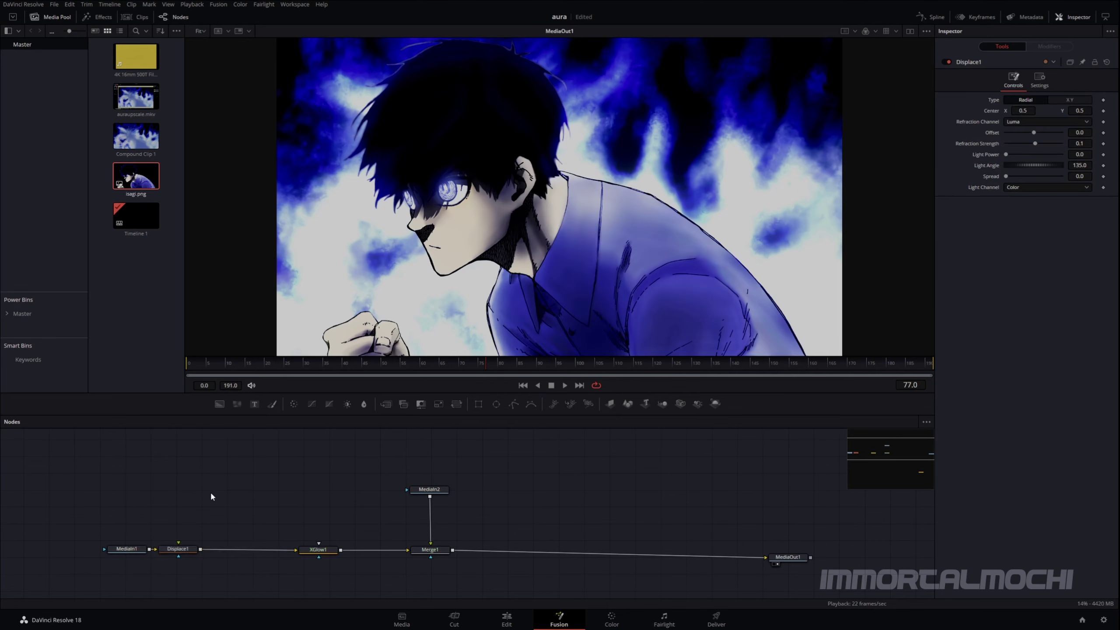
pyautogui.hotkey('shift', 'space')
pyautogui.doubleClick(541, 212)
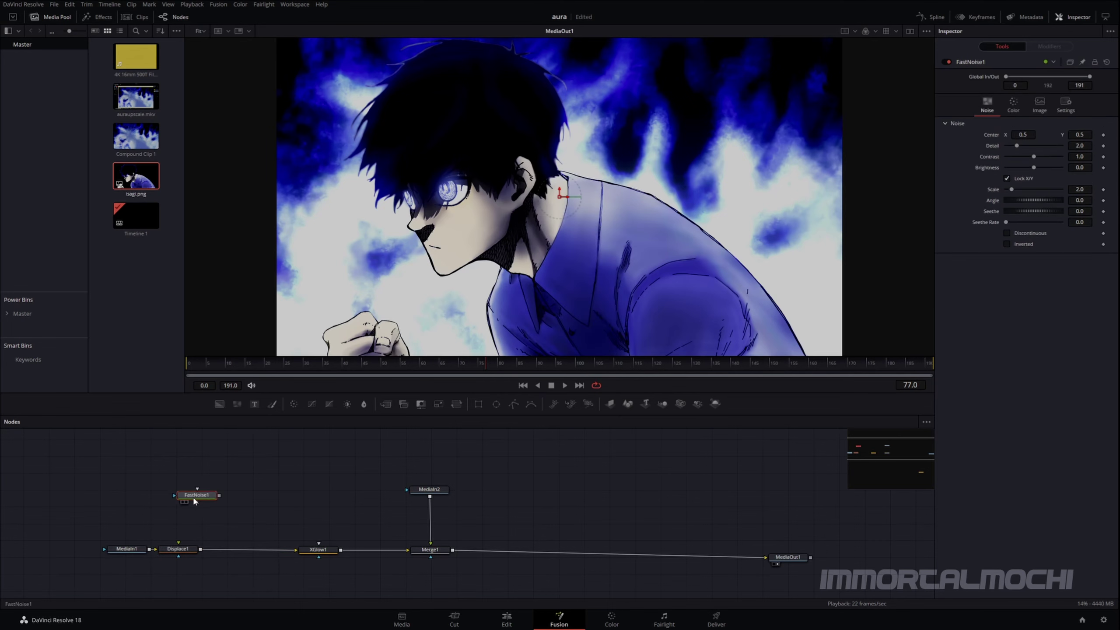
pyautogui.moveTo(194, 501); pyautogui.dragTo(187, 552)
# Switch the Displace node to X Y type, with Y Refraction at 0.0112 and X Refraction at 0.0063
pyautogui.click(187, 553)
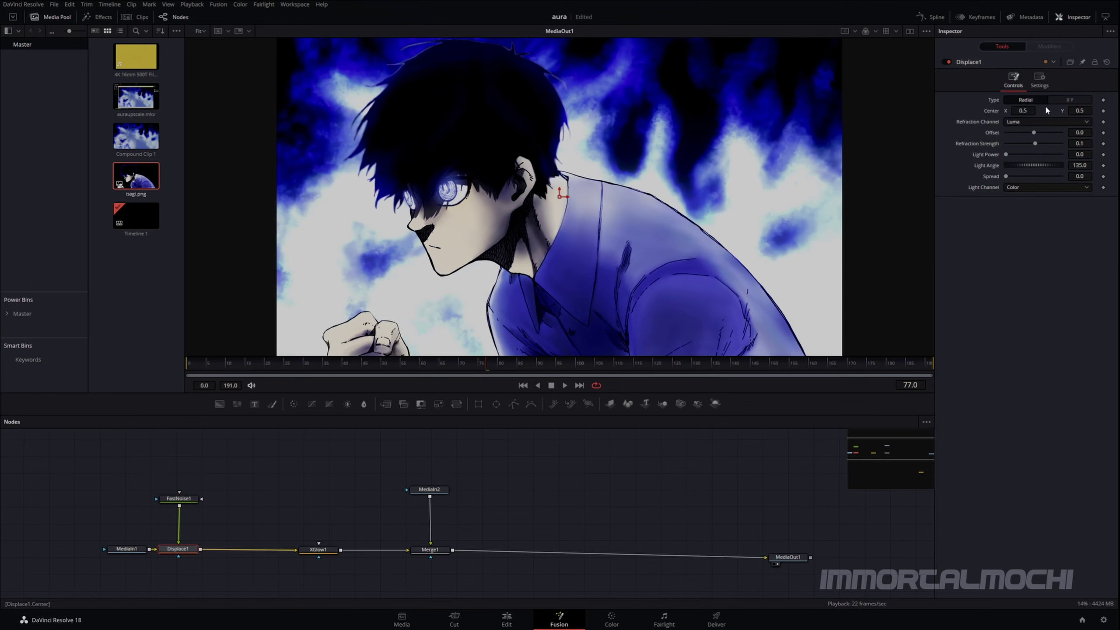
pyautogui.click(1070, 102)
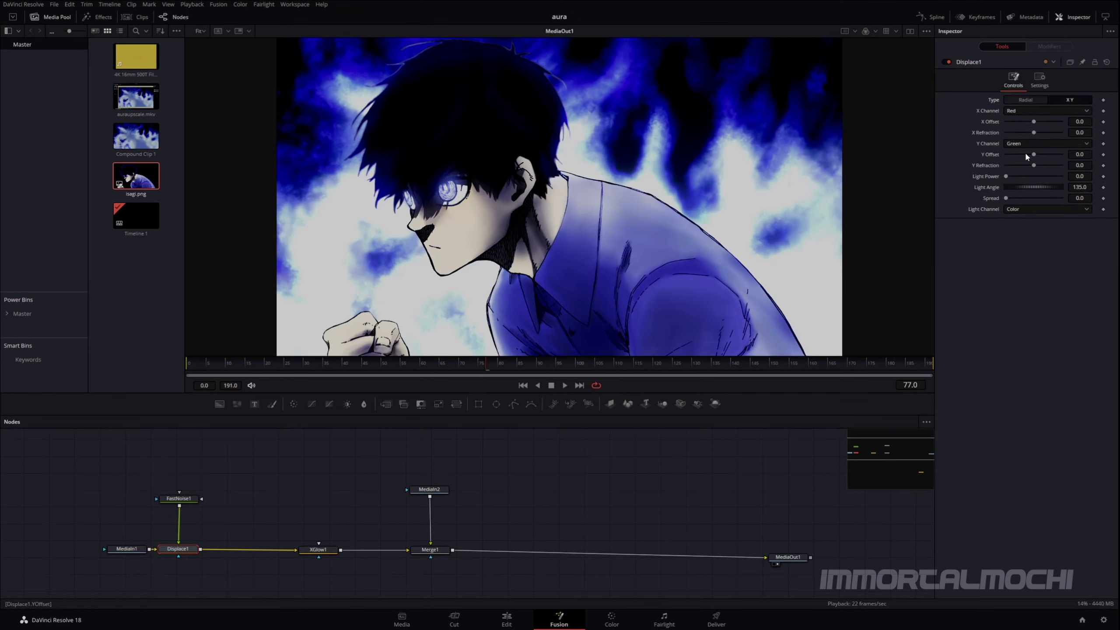
pyautogui.moveTo(1080, 166); pyautogui.dragTo(1115, 165)
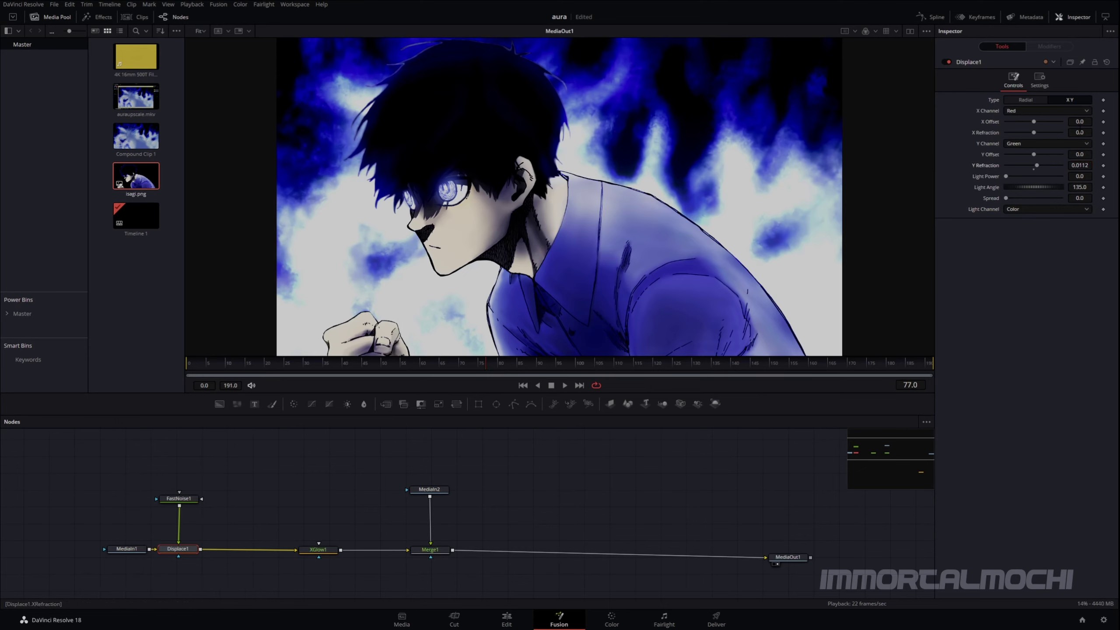
pyautogui.moveTo(1034, 133); pyautogui.dragTo(1035, 133)
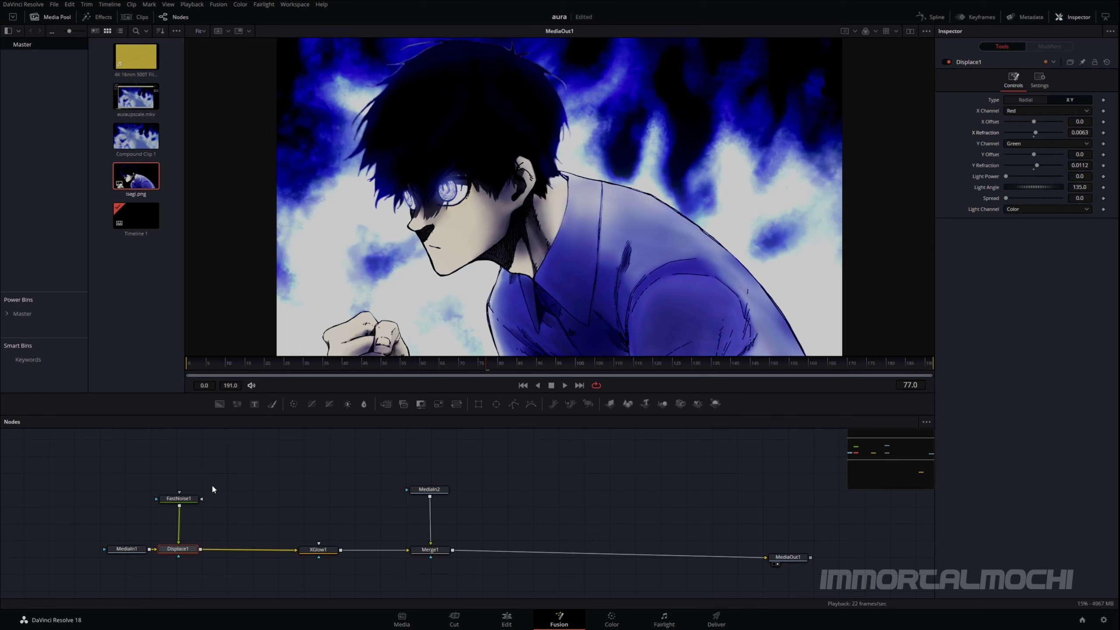
# Unlock FastNoise's X/Y scale and set Detail 4.33, Contrast 2.65, X Scale 10.71, Y Scale 5.2, Seethe 0.19 and Seethe Rate .15
pyautogui.click(179, 499)
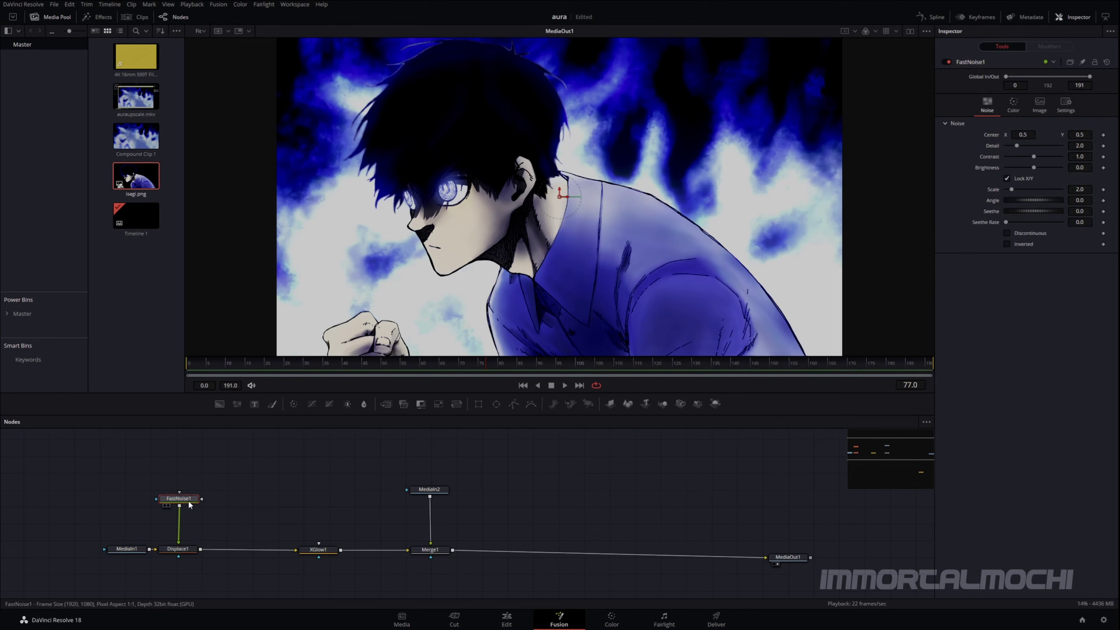
pyautogui.click(1007, 178)
pyautogui.moveTo(1012, 201); pyautogui.dragTo(1034, 190)
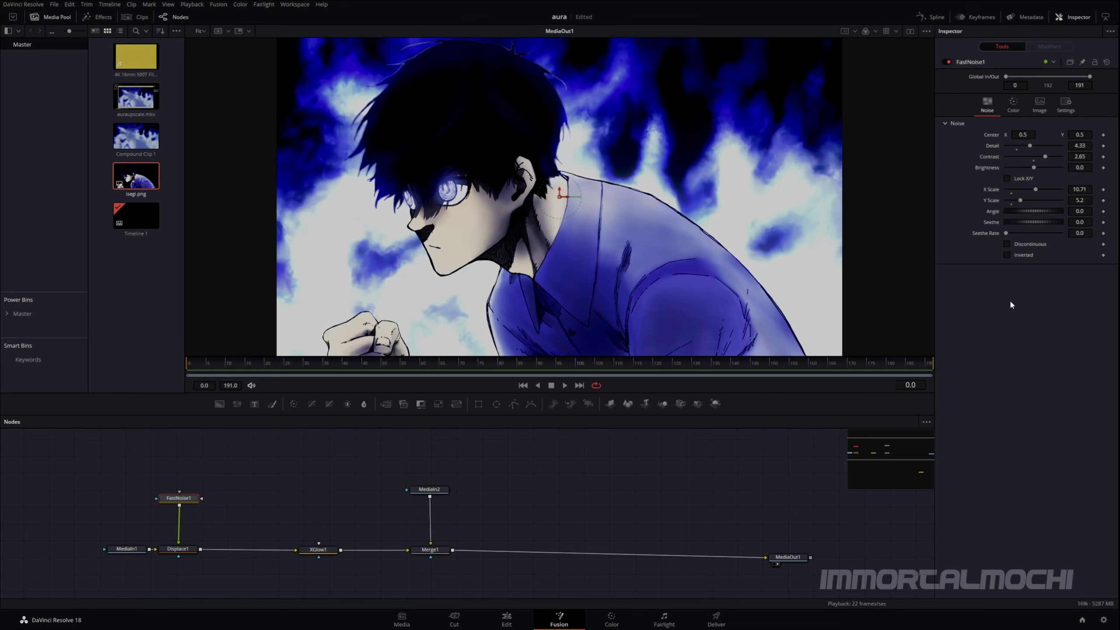
pyautogui.moveTo(1073, 222); pyautogui.dragTo(1080, 222)
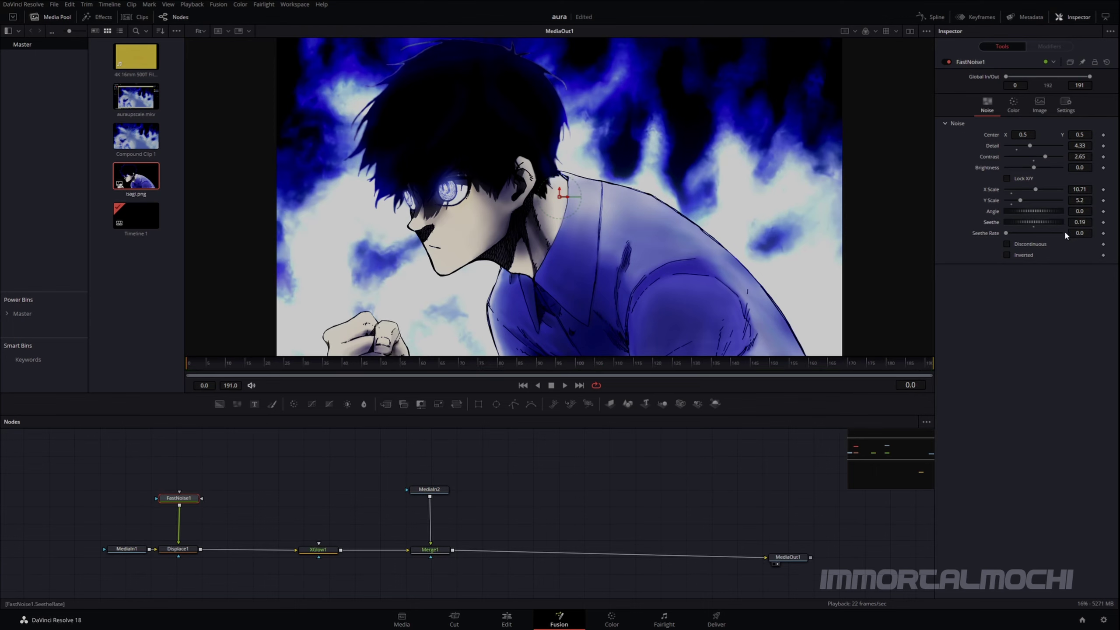
pyautogui.click(1073, 233)
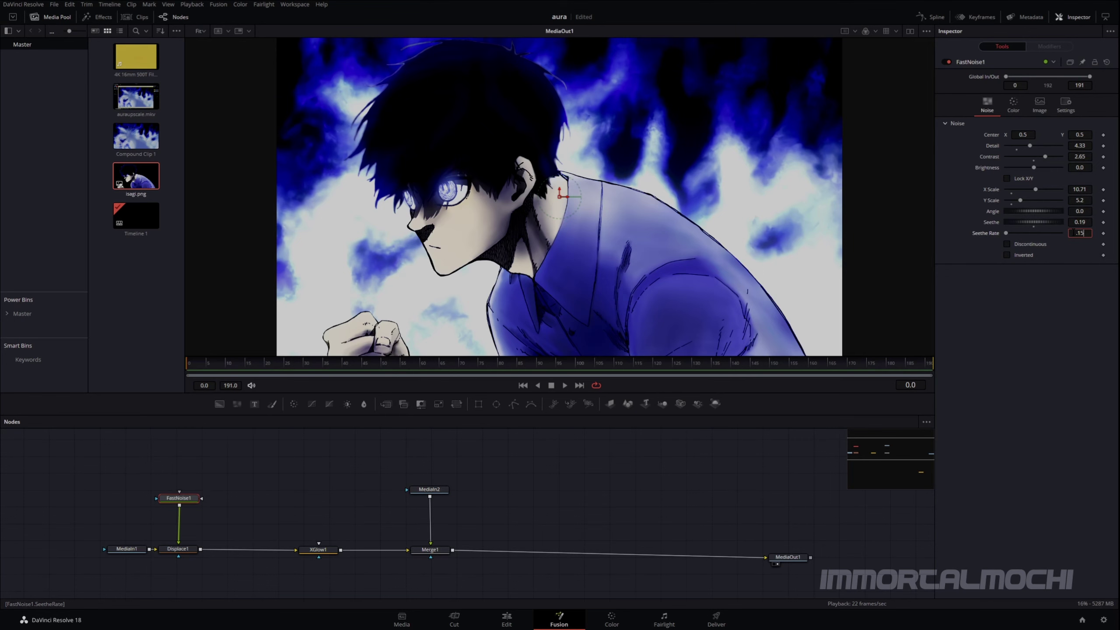
pyautogui.write('.15')
pyautogui.press('Return')
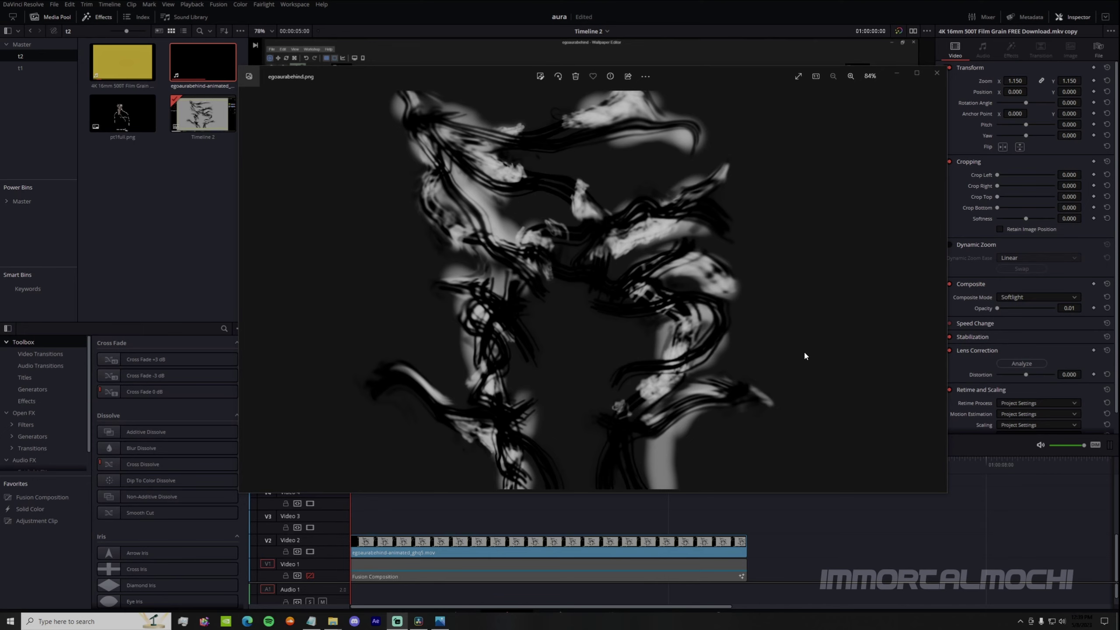
# Close the image preview, set the Video 2 aura clip's zoom to 1.330 and position to 11, 30, and make it a compound clip
pyautogui.click(938, 75)
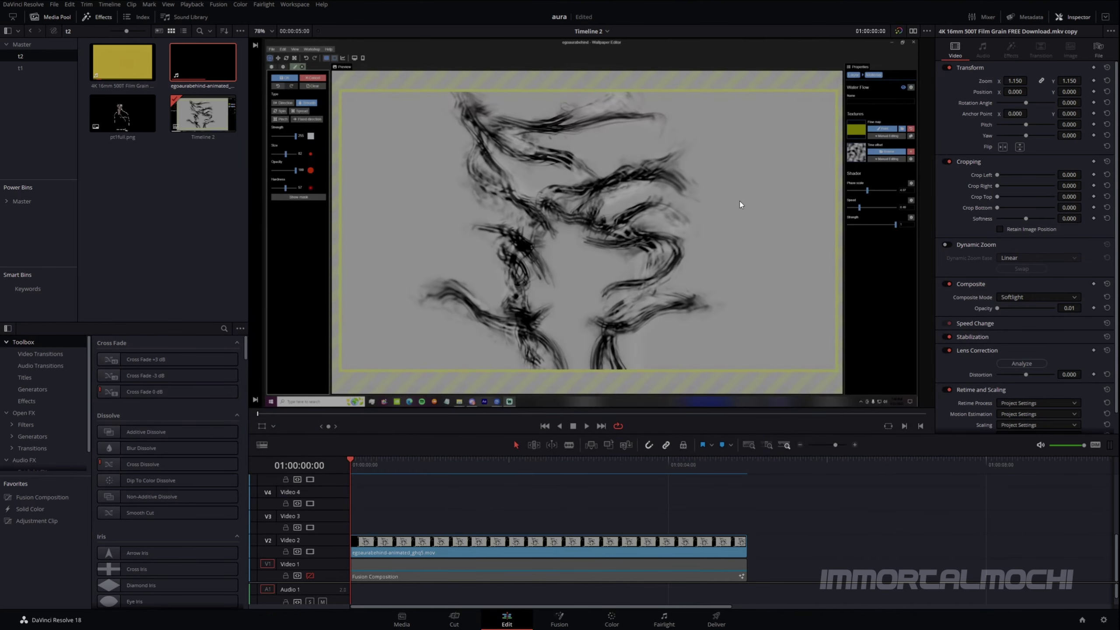
pyautogui.click(635, 537)
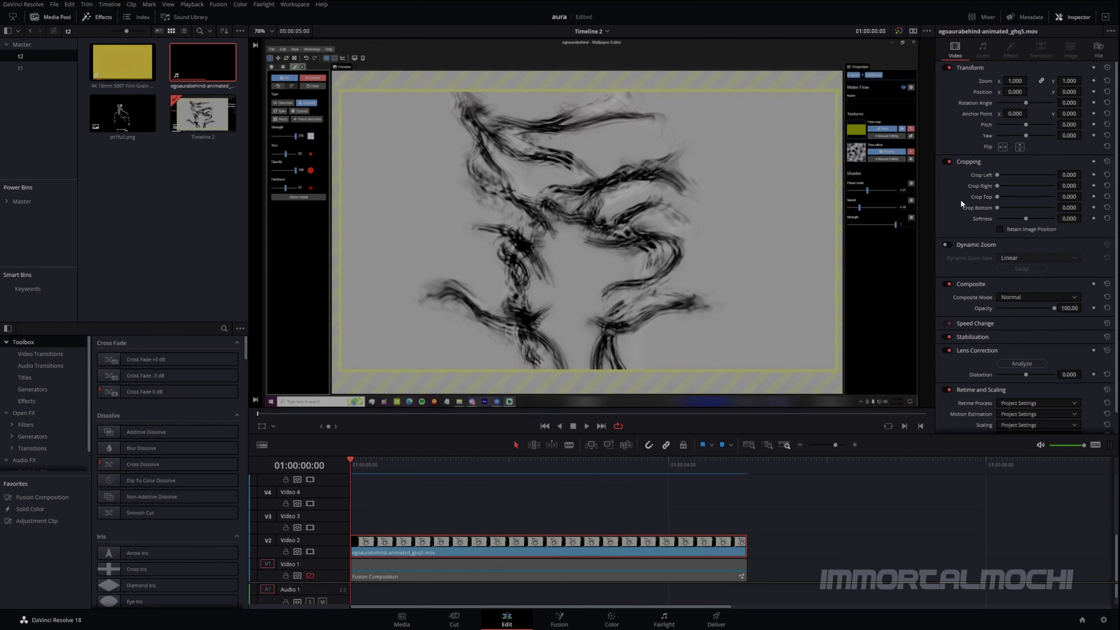
pyautogui.moveTo(1016, 81); pyautogui.dragTo(1029, 92)
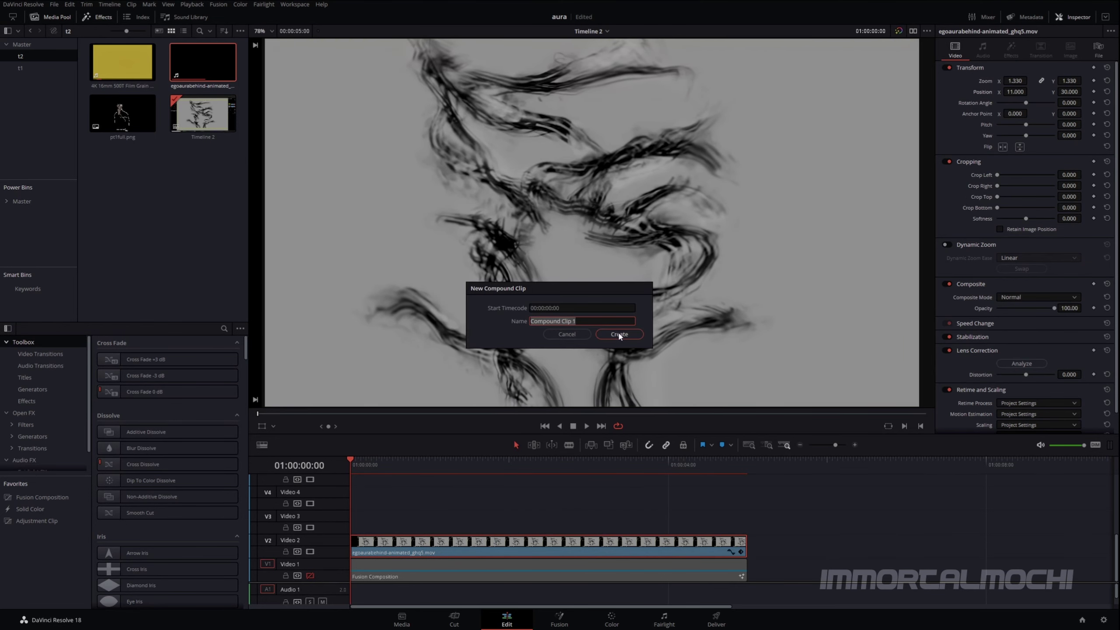
pyautogui.click(620, 334)
# Open the new compound clip in Fusion and add a Delta Keyer node between MediaIn1 and MediaOut1
pyautogui.rightClick(470, 539)
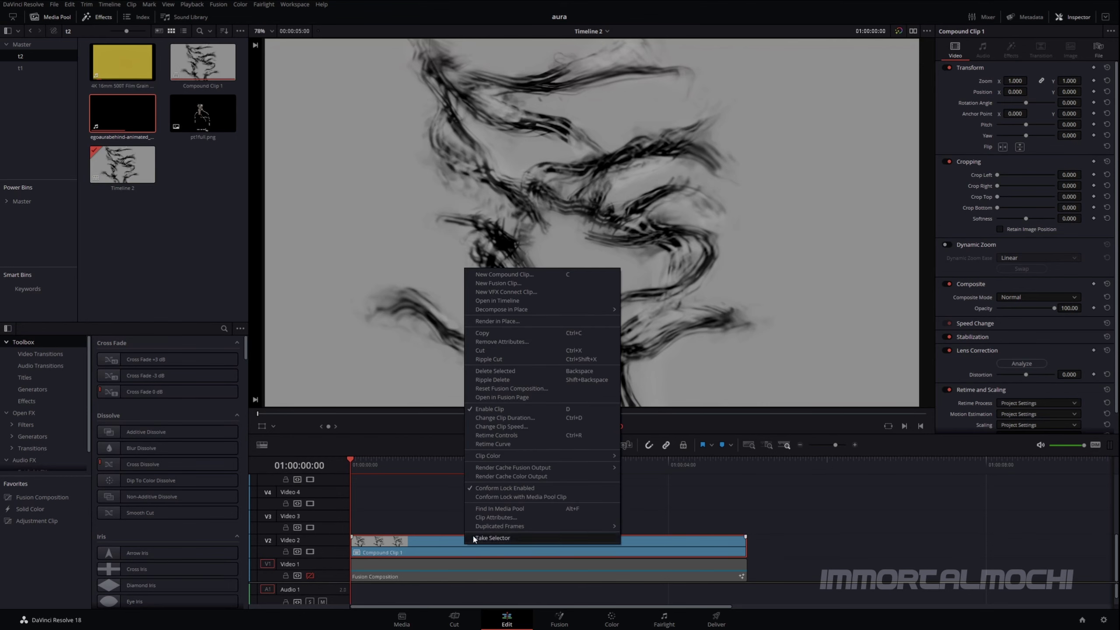
pyautogui.click(523, 399)
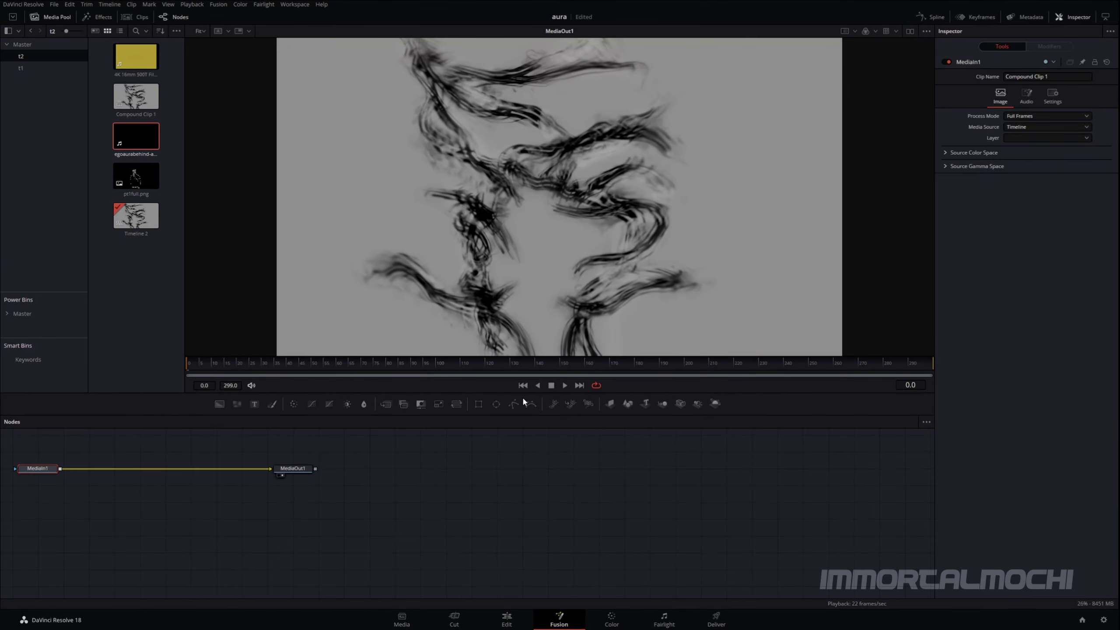
pyautogui.hotkey('shift', 'space')
pyautogui.write('del')
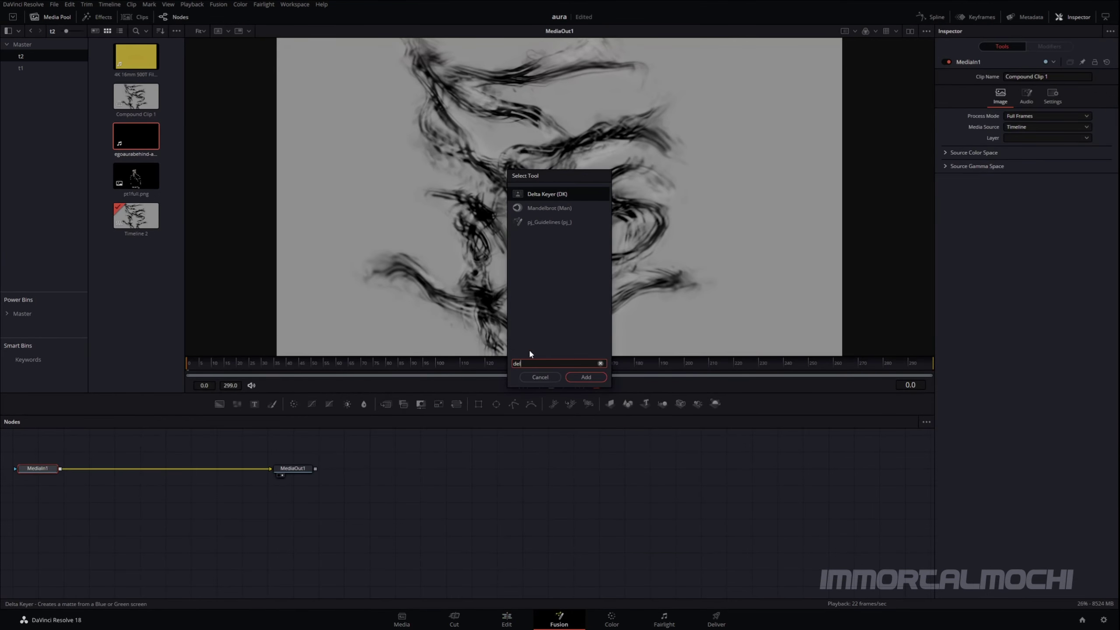
pyautogui.doubleClick(542, 194)
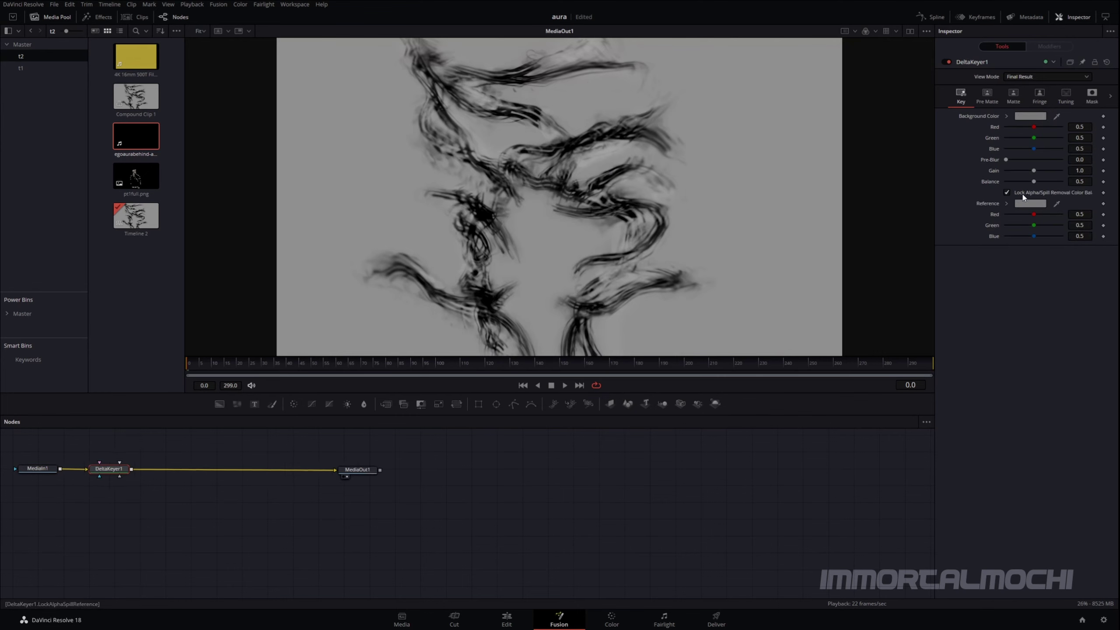
# Sample the grey backdrop as the Delta Keyer's background and reference colours, set reference Red to 0.0 and lower the other reference channels
pyautogui.moveTo(1058, 116); pyautogui.dragTo(802, 135)
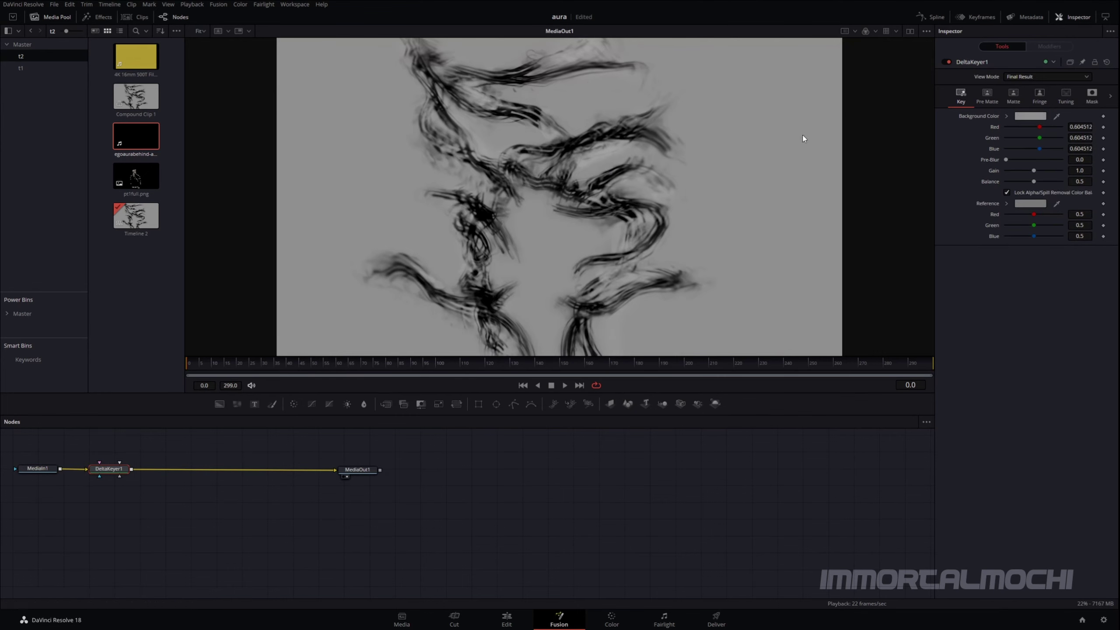
pyautogui.moveTo(1057, 204); pyautogui.dragTo(797, 171)
pyautogui.moveTo(1079, 214); pyautogui.dragTo(813, 214)
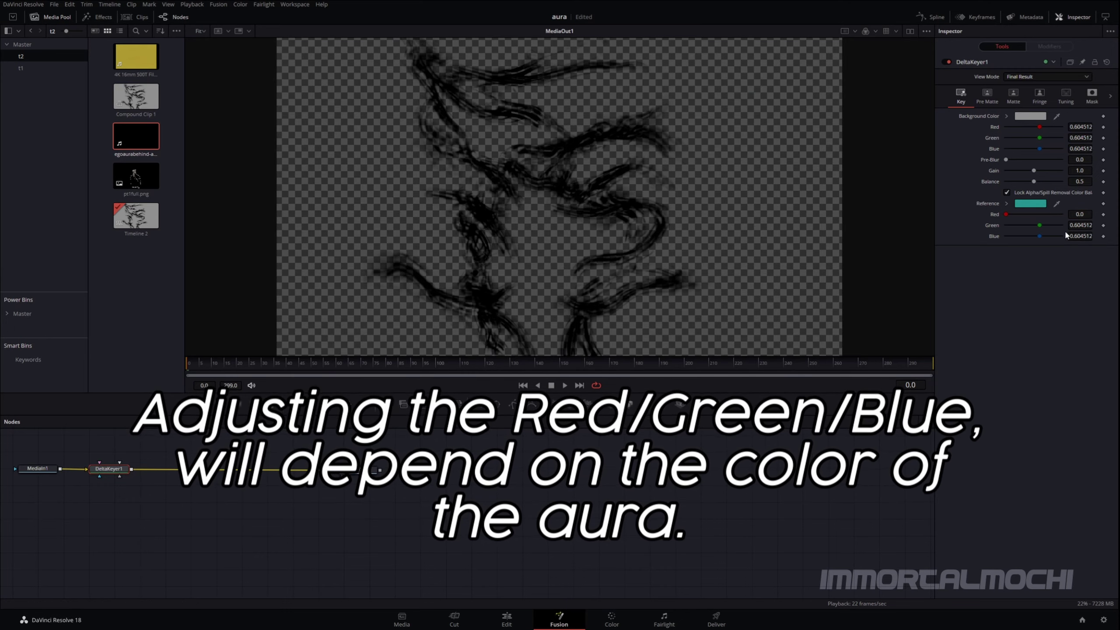
pyautogui.moveTo(1039, 226); pyautogui.dragTo(1009, 240)
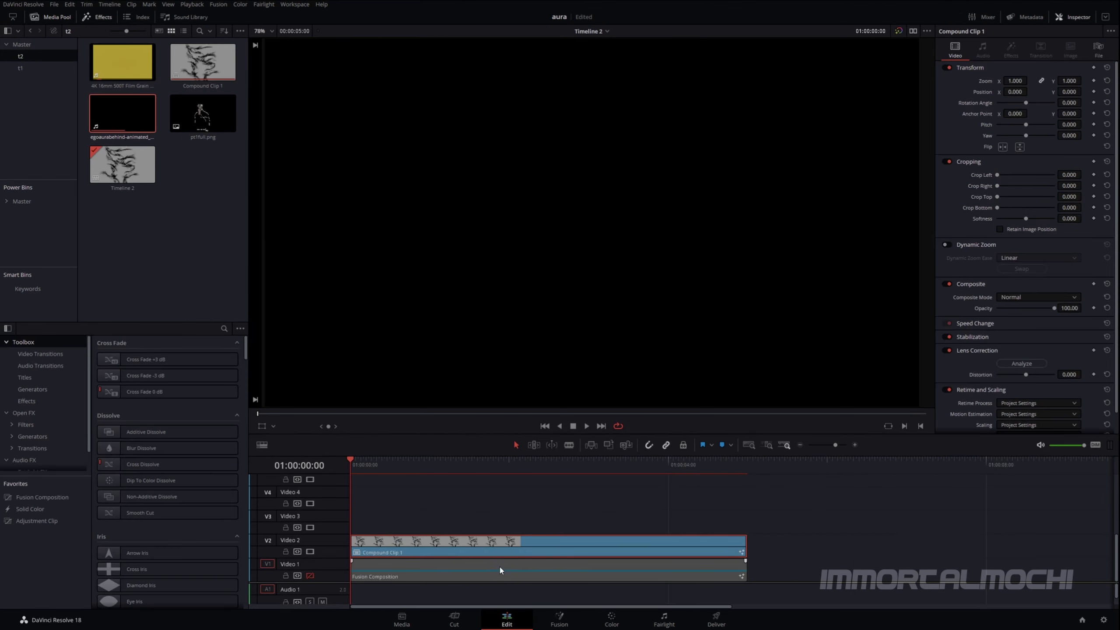
# Turn the keyed aura clip on Video 2 into another compound clip and open the Video 1 Fusion Composition in Fusion
pyautogui.click(608, 375)
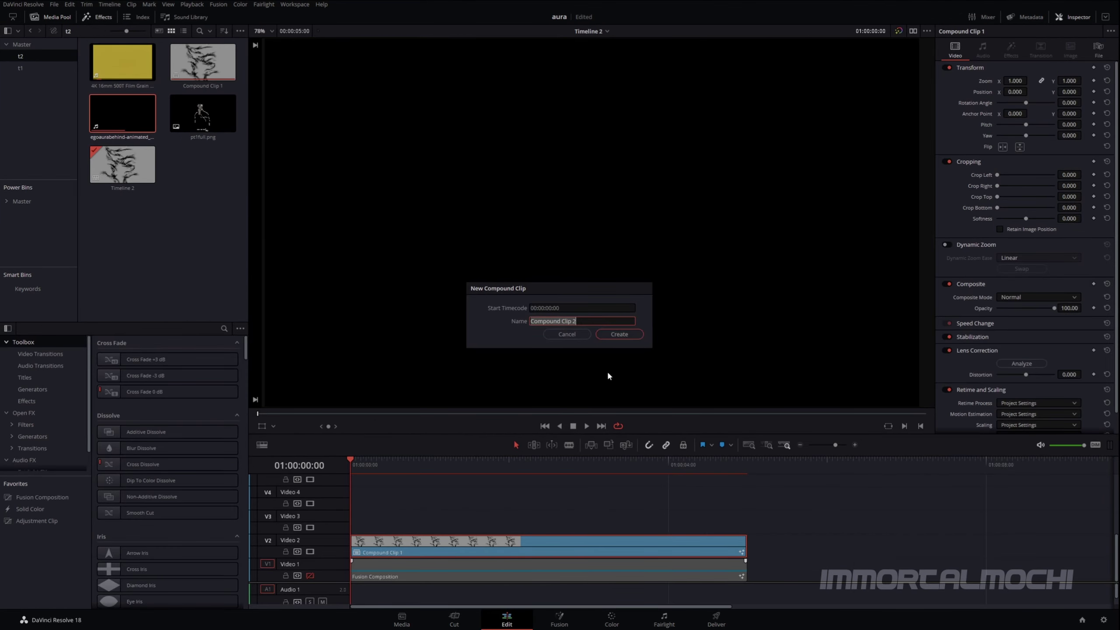
pyautogui.click(622, 336)
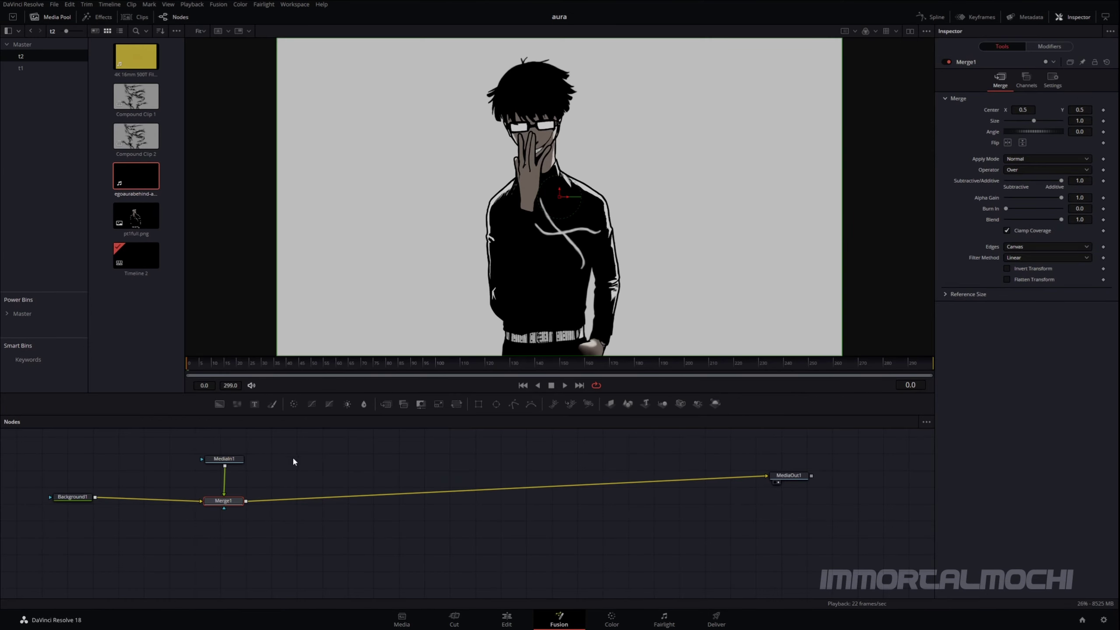
# Bring Compound Clip 2 into the node graph and move MediaIn1 and Merge1 further from Background1 to make room
pyautogui.moveTo(320, 490); pyautogui.dragTo(318, 500)
pyautogui.moveTo(265, 462); pyautogui.dragTo(201, 519)
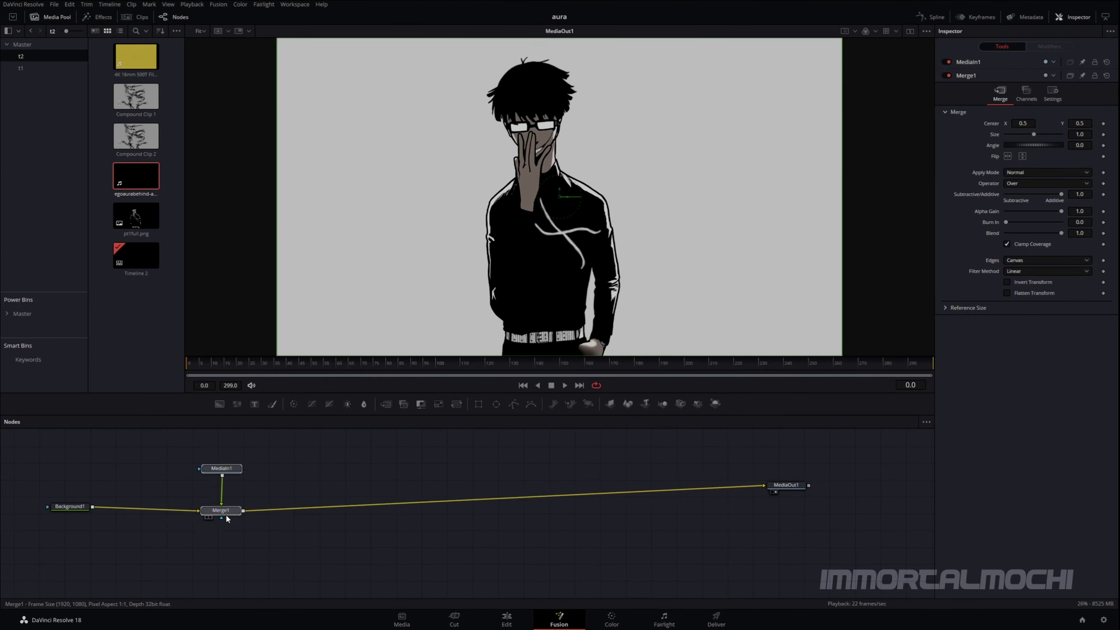
pyautogui.moveTo(226, 512); pyautogui.dragTo(226, 505)
pyautogui.moveTo(135, 136); pyautogui.dragTo(130, 481)
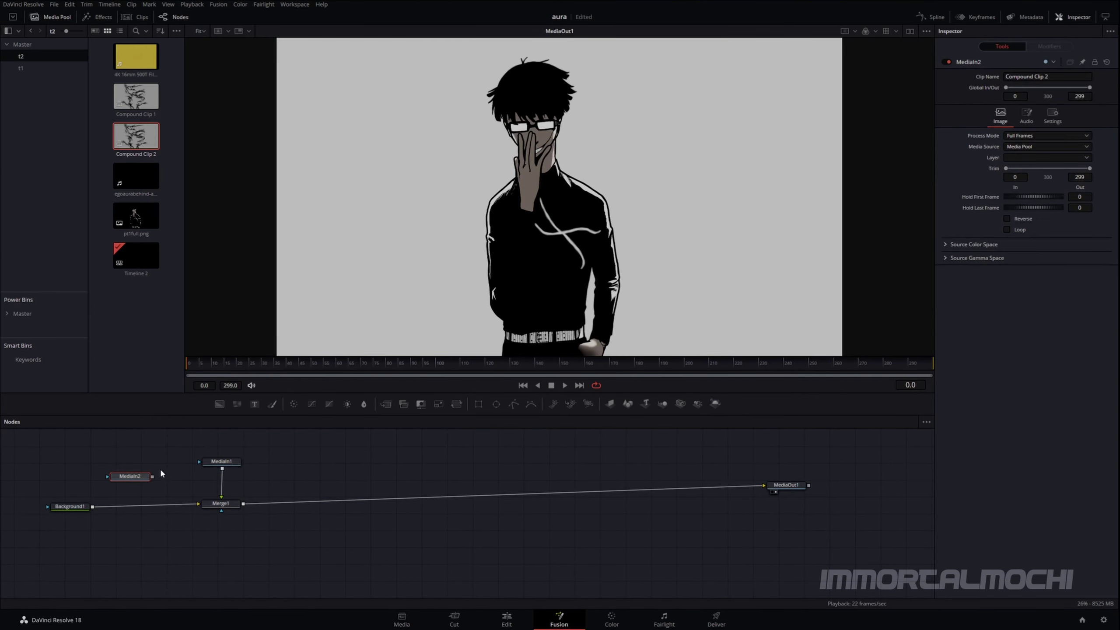
pyautogui.moveTo(183, 450); pyautogui.dragTo(403, 507)
pyautogui.click(287, 477)
# Insert a second Merge node between Background1 and Merge1 and connect the Compound Clip 2 node to it as the foreground
pyautogui.moveTo(137, 480); pyautogui.dragTo(198, 471)
pyautogui.moveTo(386, 404); pyautogui.dragTo(215, 510)
pyautogui.moveTo(199, 469); pyautogui.dragTo(215, 499)
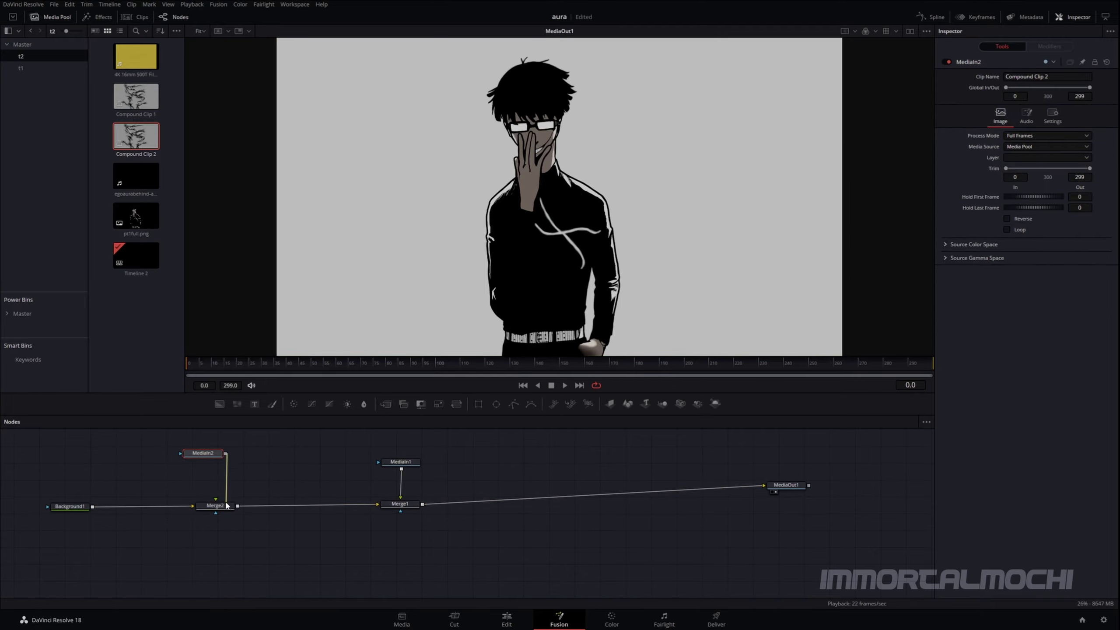